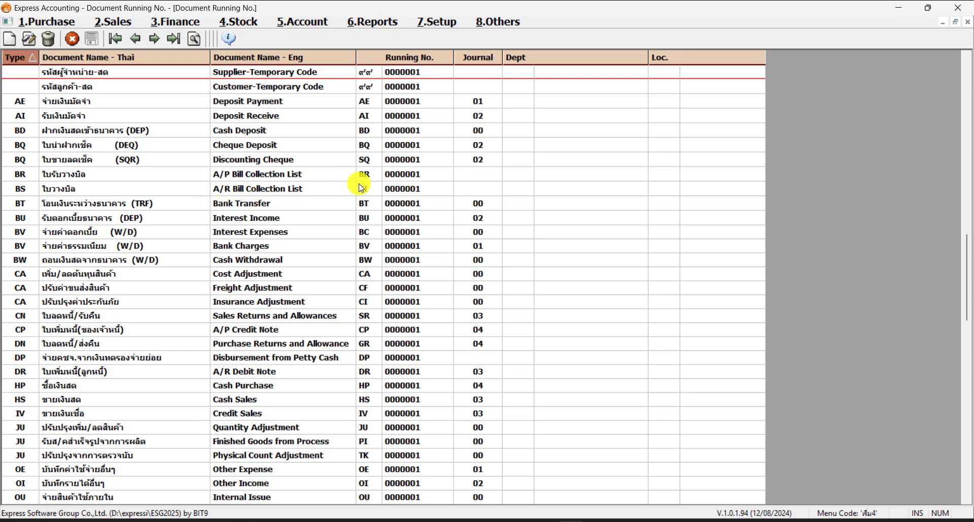
Browse the document types in the running number list and select the Credit Sales document
left_click(96, 103)
left_click(97, 120)
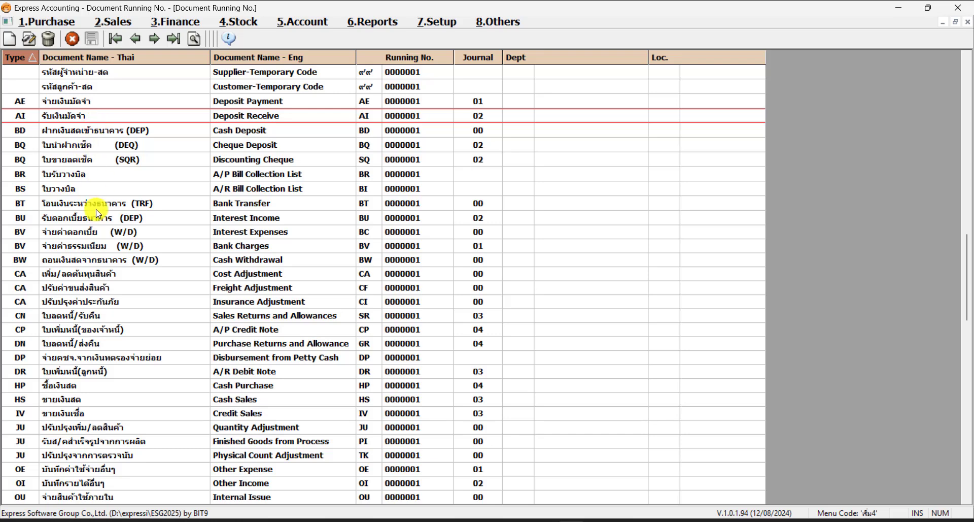
left_click(256, 261)
left_click(257, 160)
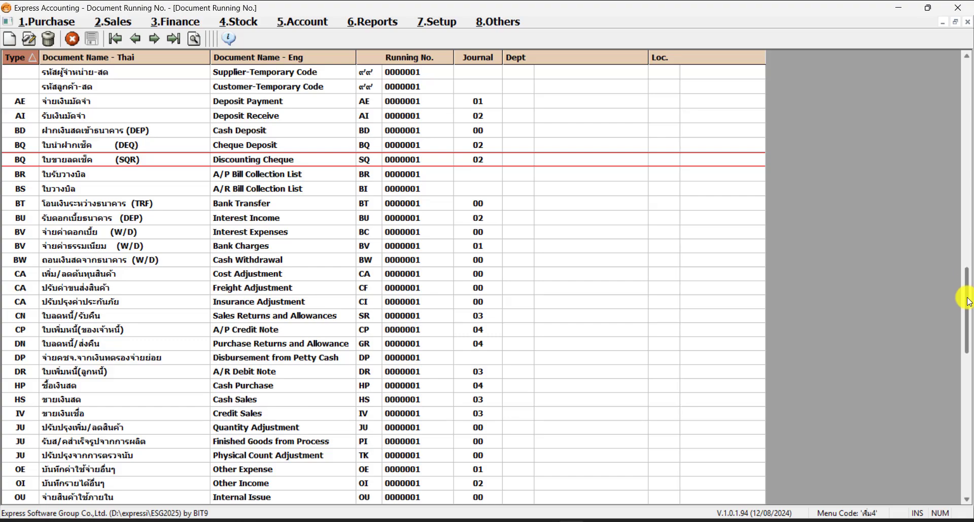
scroll(911, 311, "down", 1)
scroll(910, 312, "down", 11)
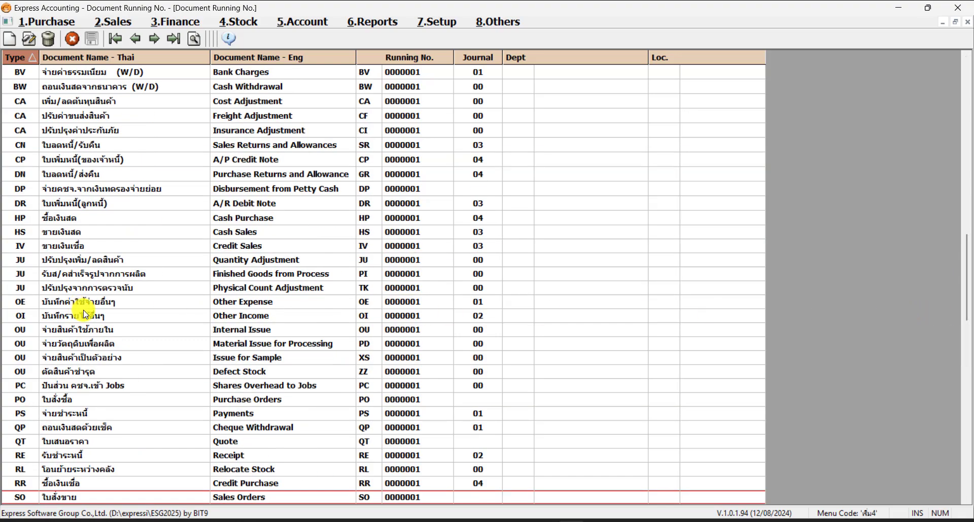
scroll(83, 310, "down", 2)
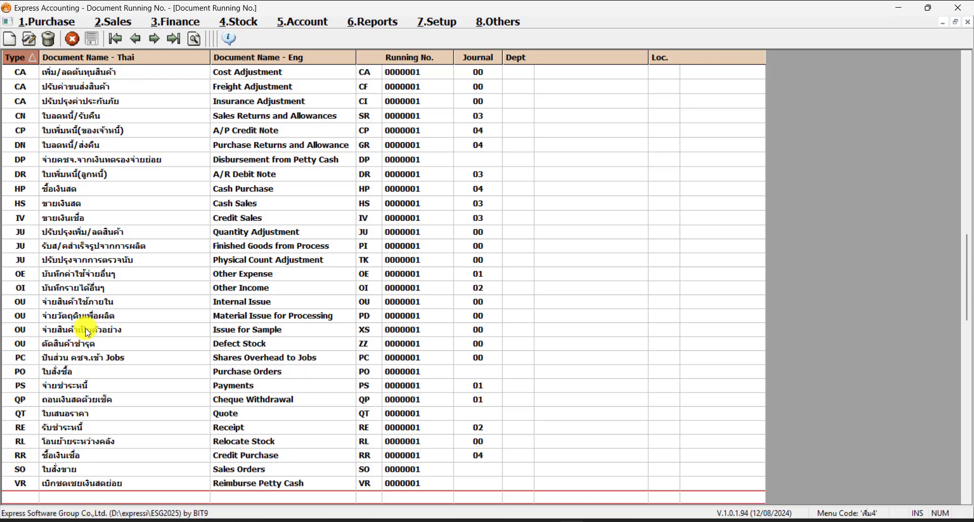
left_click(94, 222)
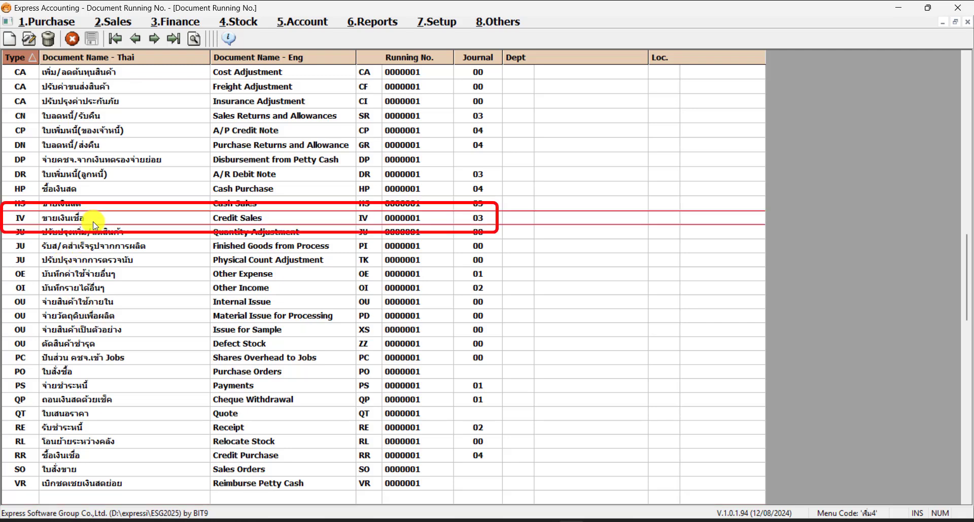
Open the Credit Sales document setup and review its name, running number, posting journal and department lookup
left_click(29, 39)
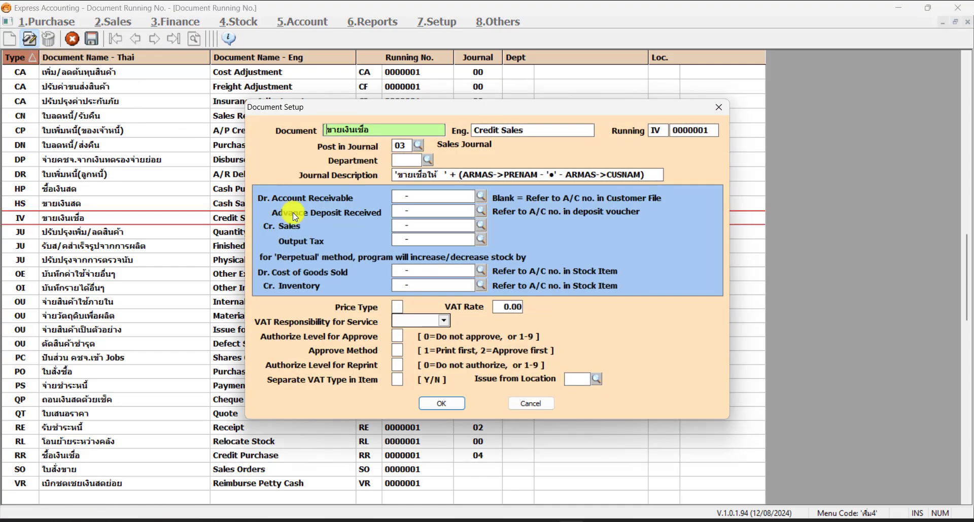
left_click(548, 130)
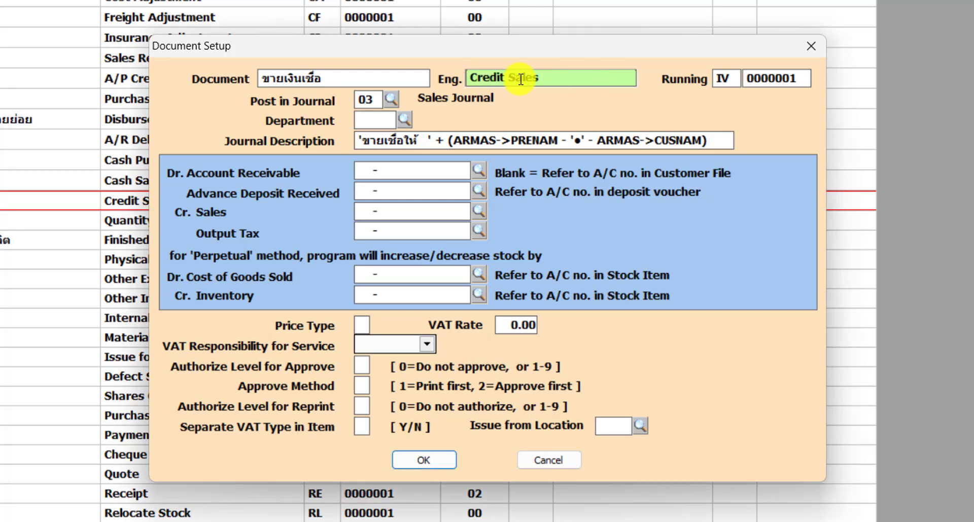
left_click(797, 83)
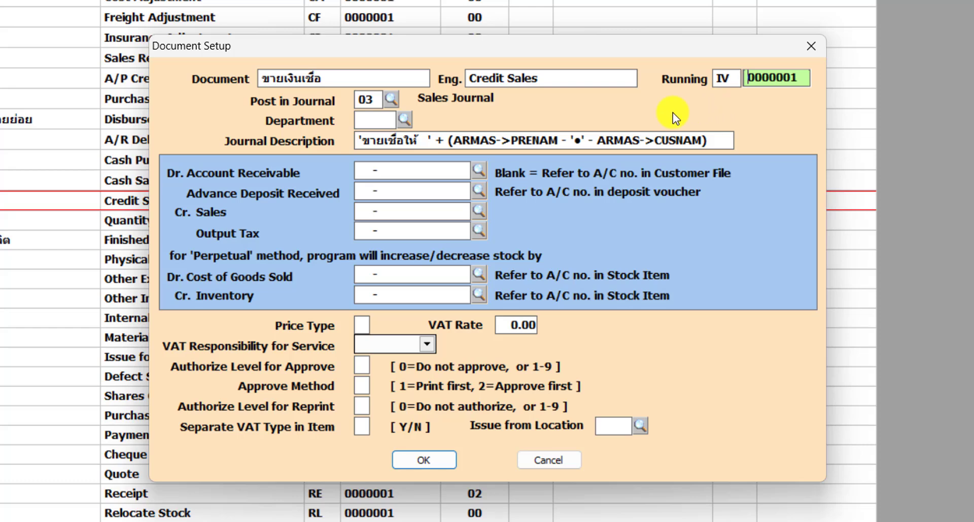
left_click(370, 99)
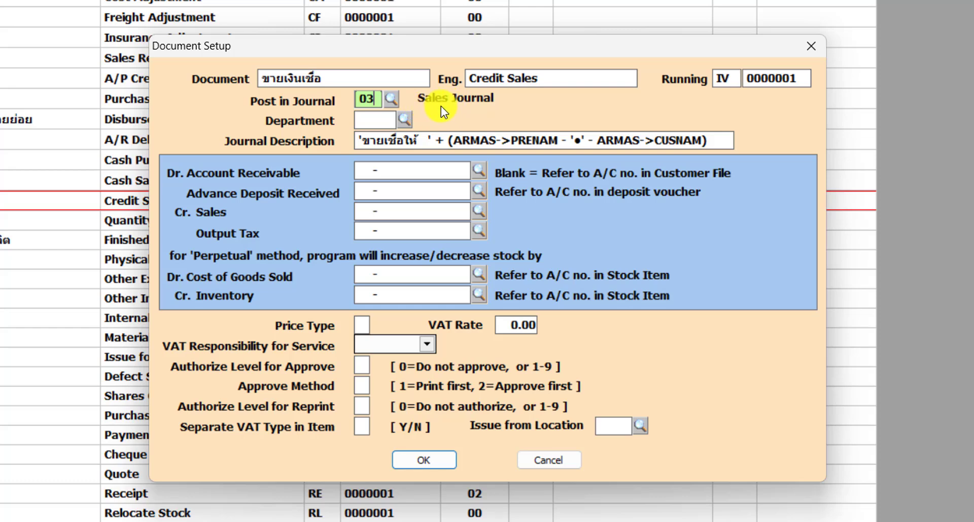
key("Return")
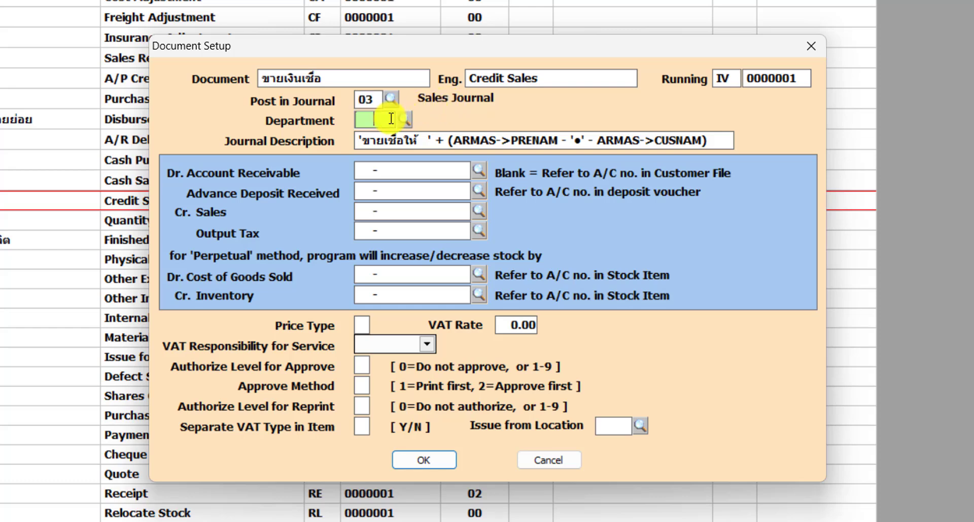
left_click(405, 119)
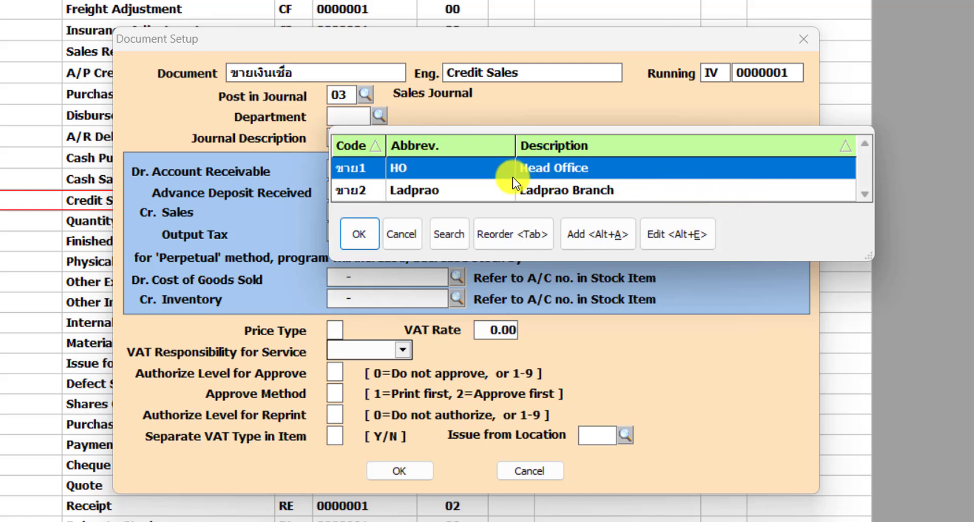
left_click(489, 189)
left_click(472, 169)
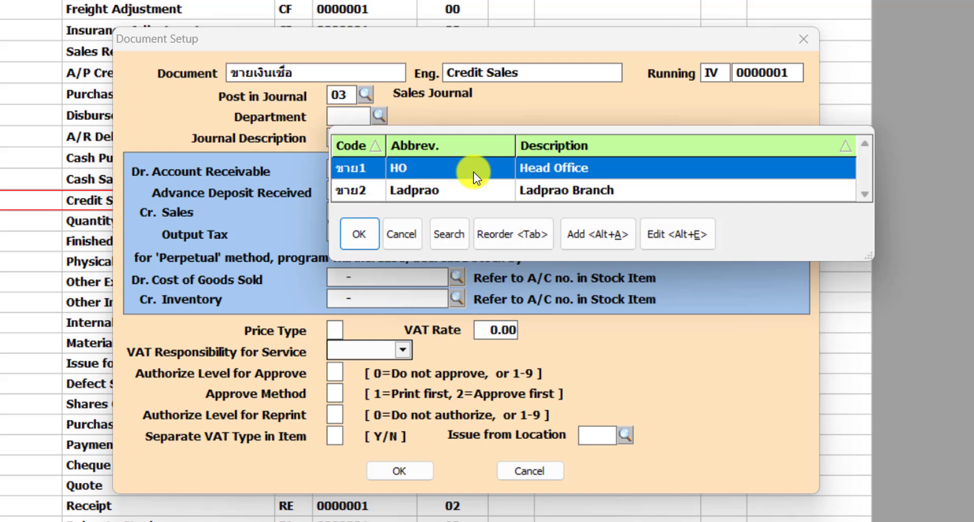
left_click(408, 240)
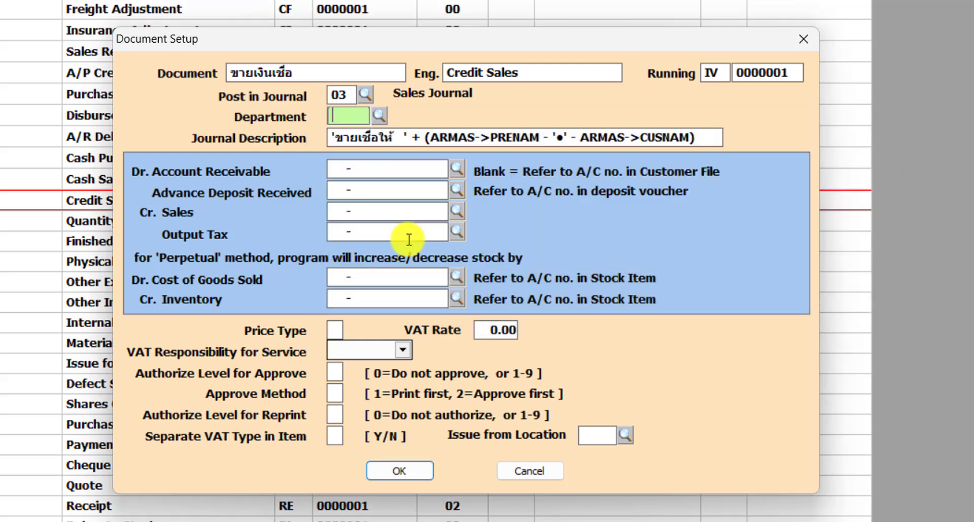
Review the Journal Description formula and step through the G/L account fields of the setup
left_click(425, 137)
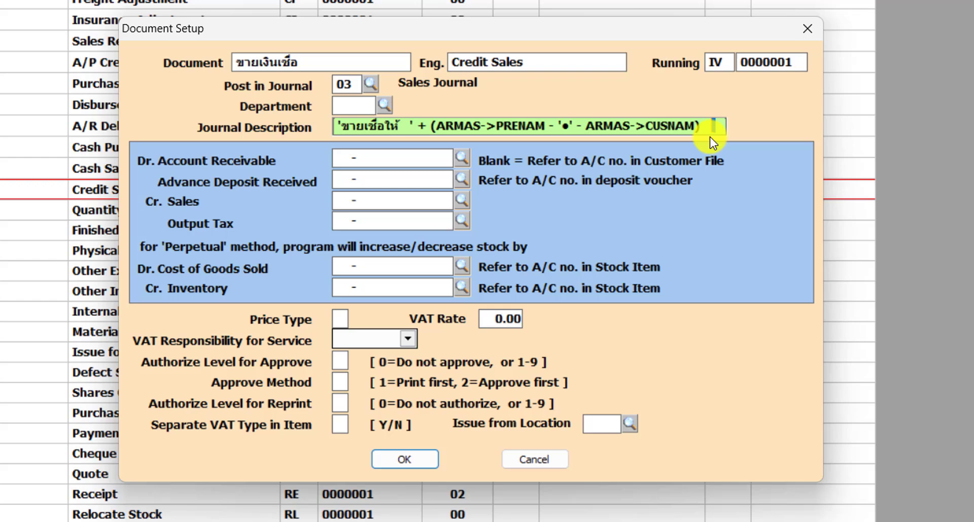
left_click(702, 138)
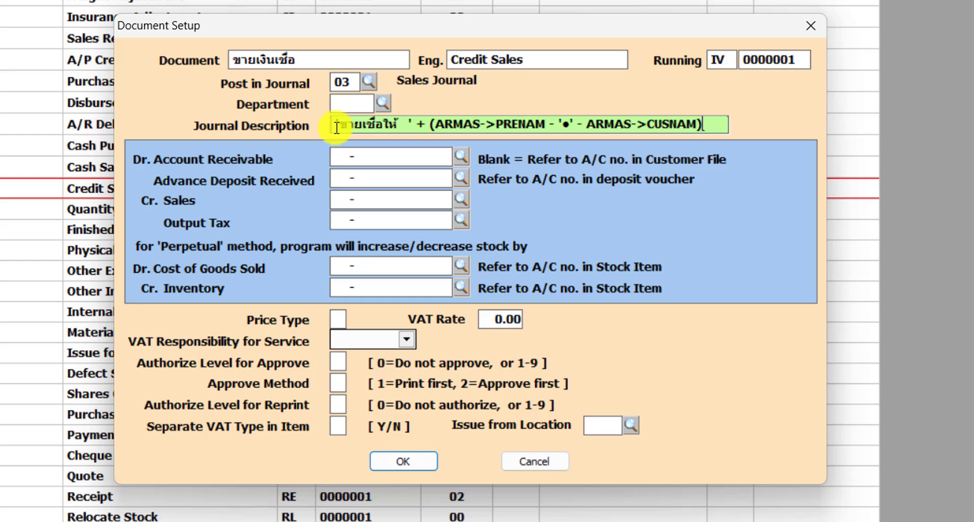
left_click_drag(337, 127, 721, 137)
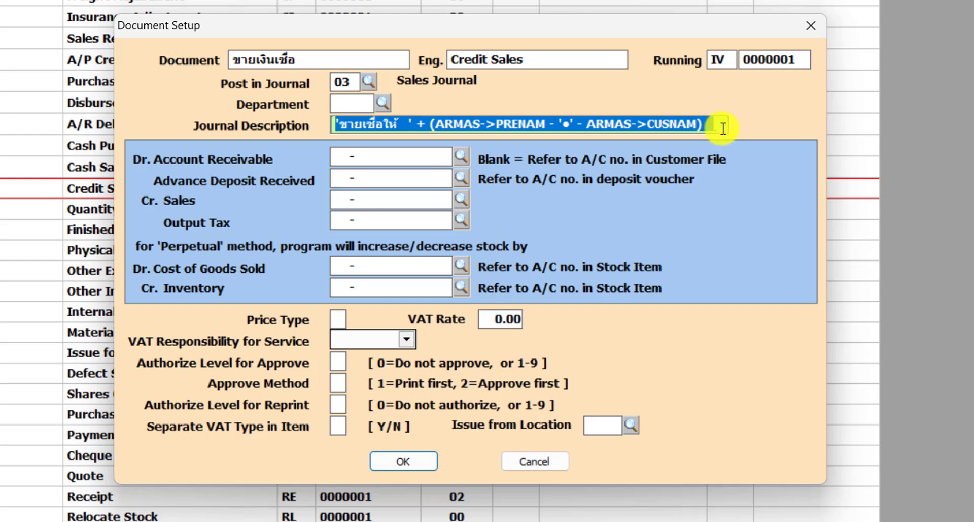
left_click(723, 129)
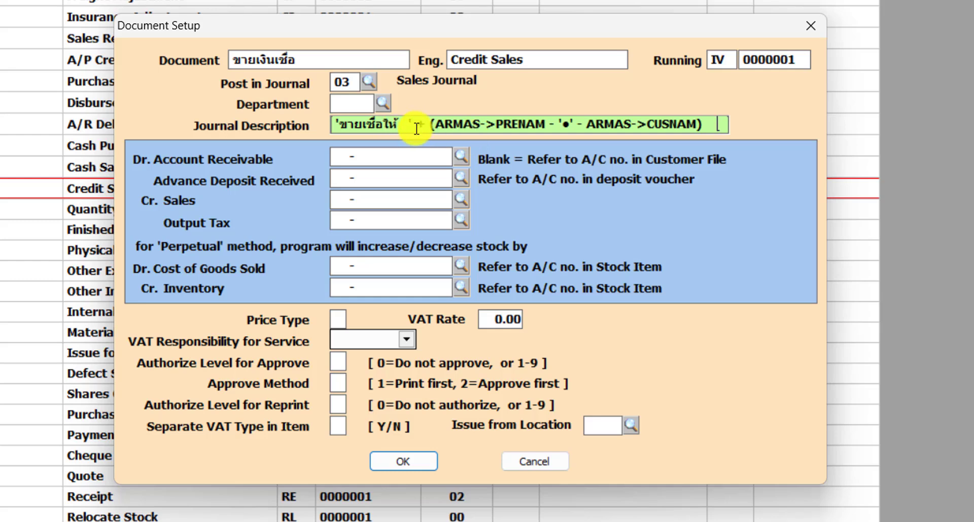
left_click(383, 161)
key("Tab")
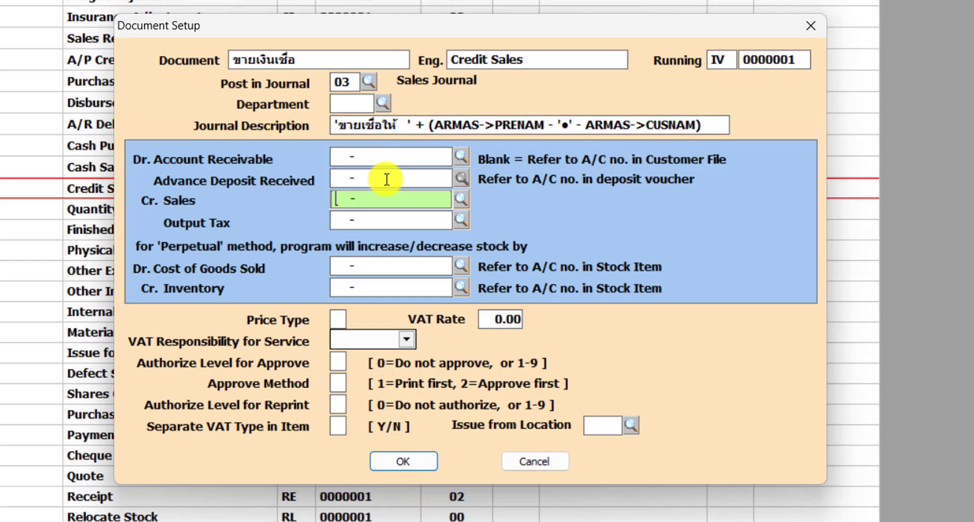
key("Tab")
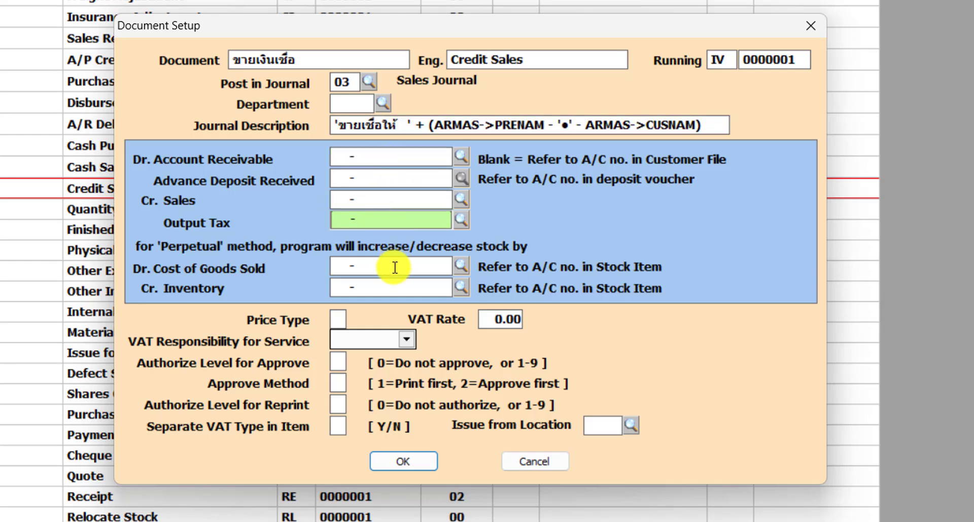
key("Tab")
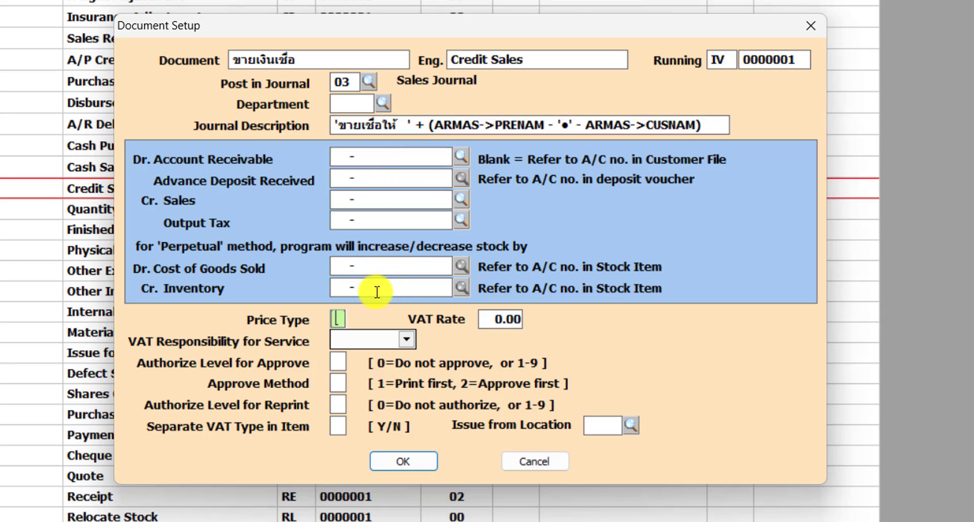
left_click(398, 160)
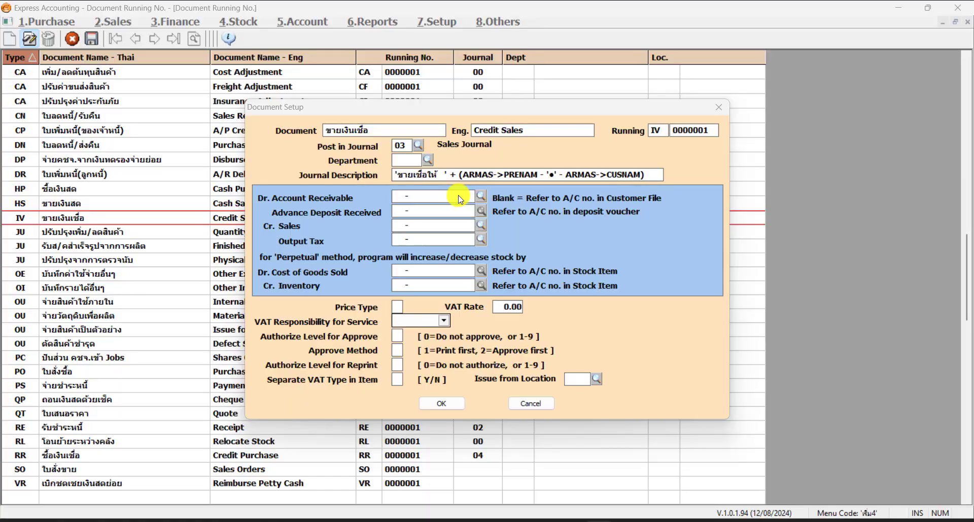
Browse the chart of accounts for the Dr. Account Receivable field, then close the setup without saving
left_click(459, 196)
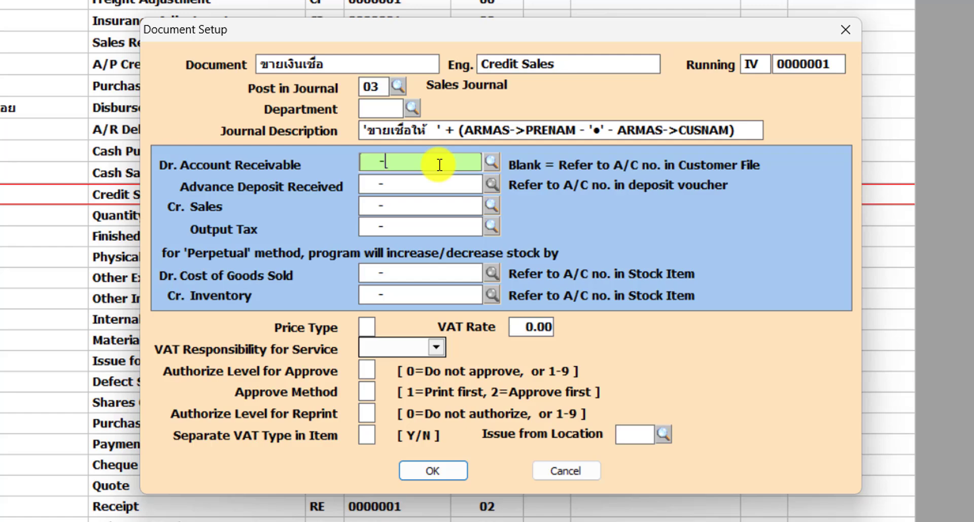
left_click(491, 162)
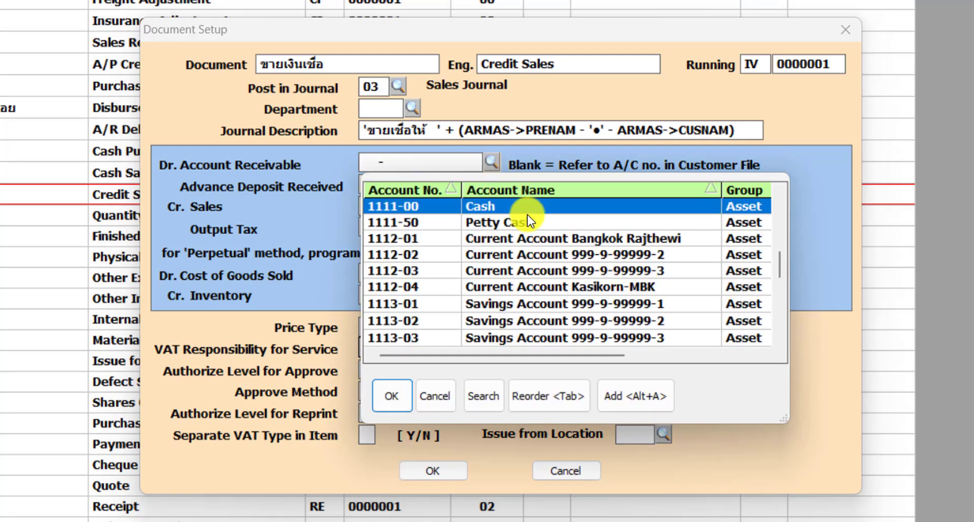
left_click(450, 261)
scroll(441, 269, "down", 3)
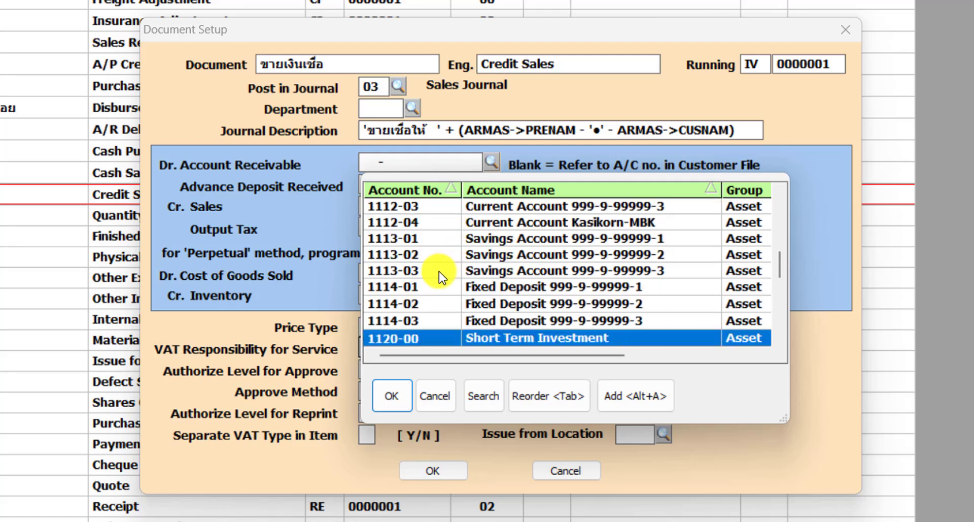
scroll(440, 272, "down", 2)
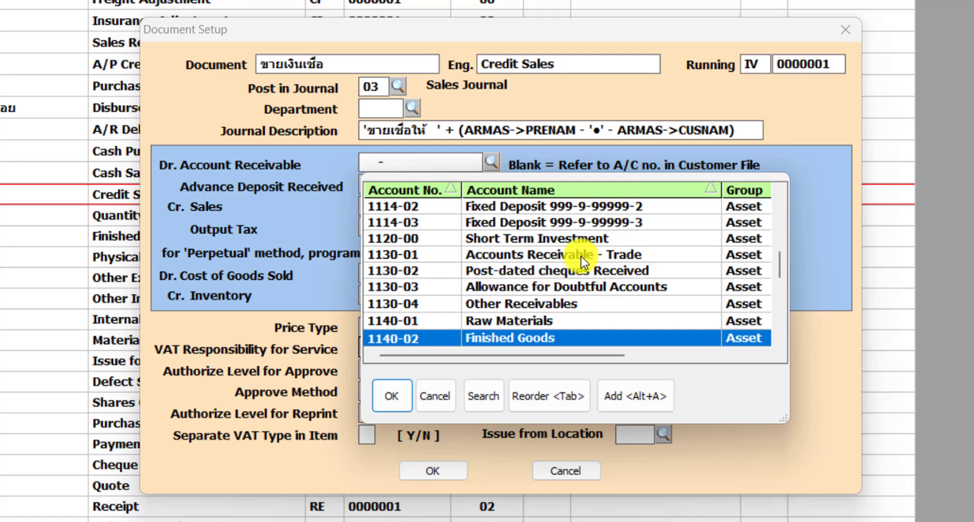
left_click(558, 253)
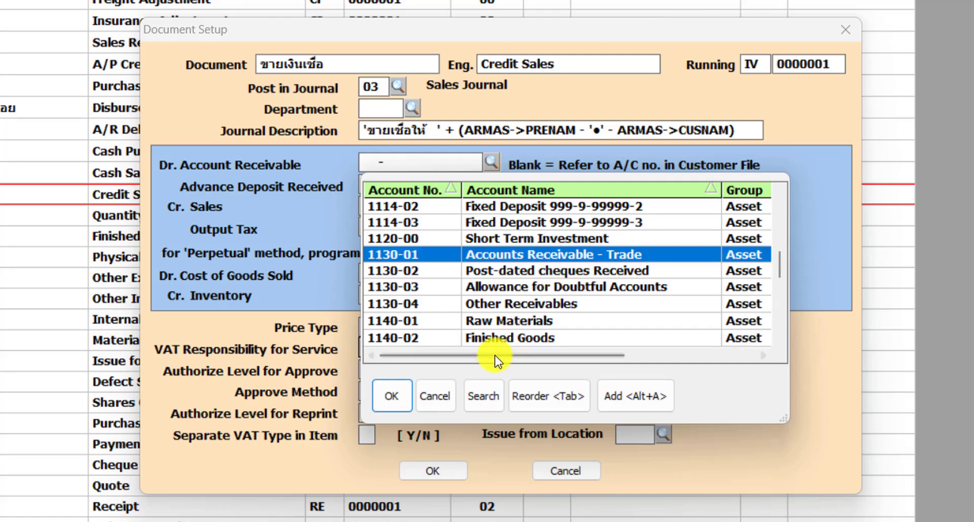
left_click(445, 402)
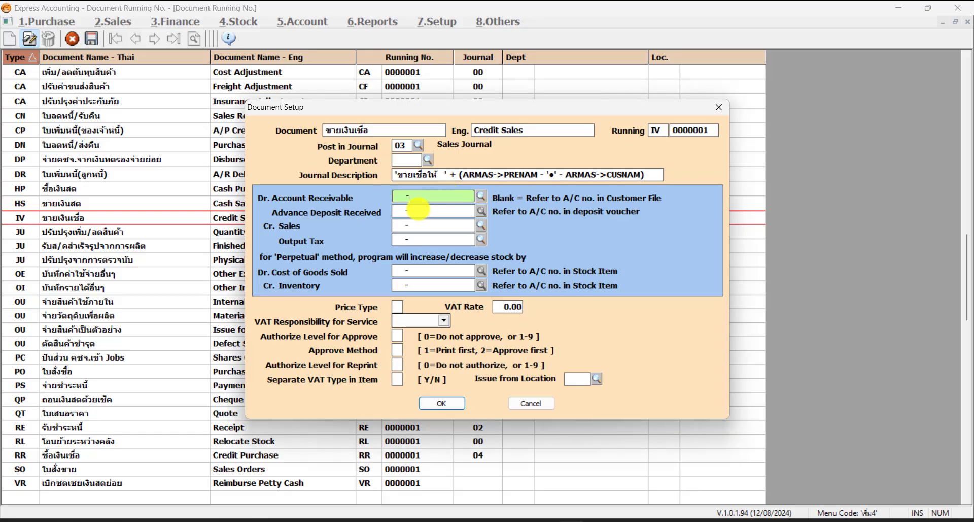
key("Return")
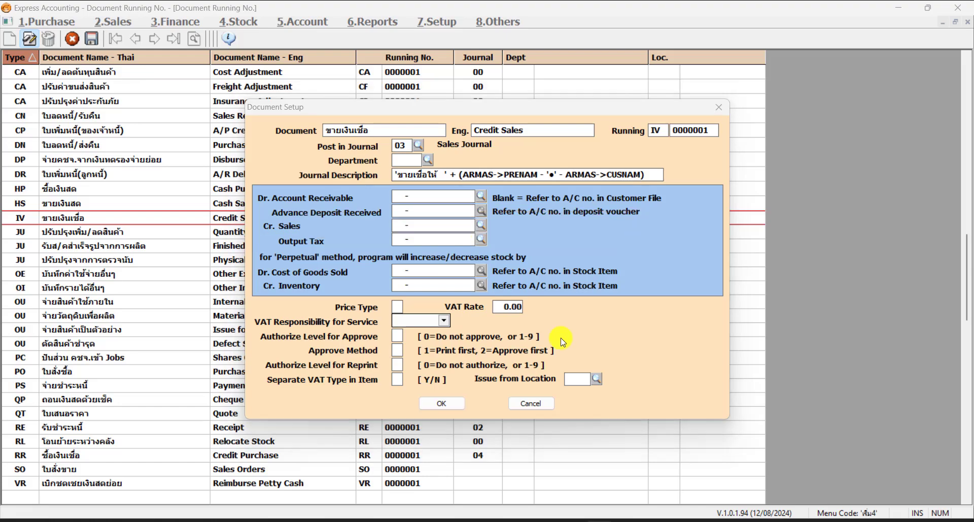
left_click(535, 406)
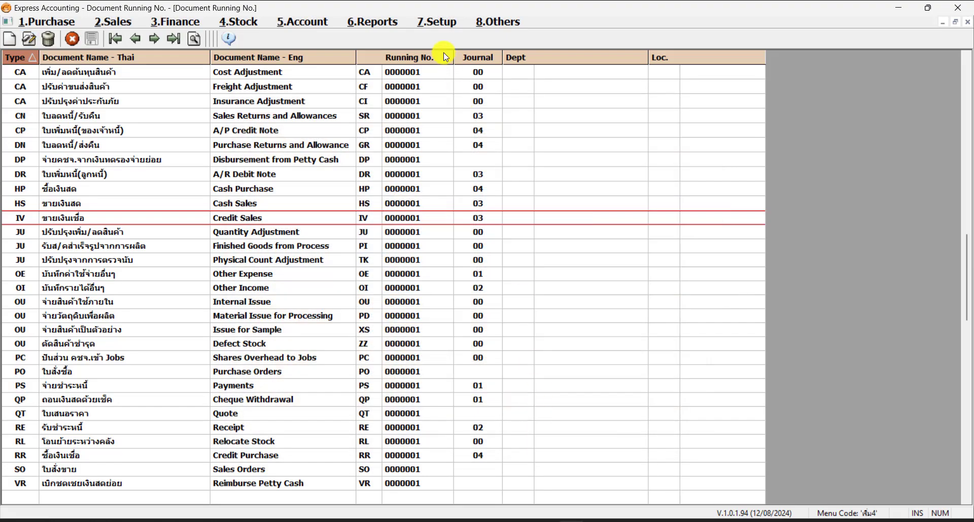
Try to open the G/L Link Account setup under Link G/L Setup
left_click(436, 22)
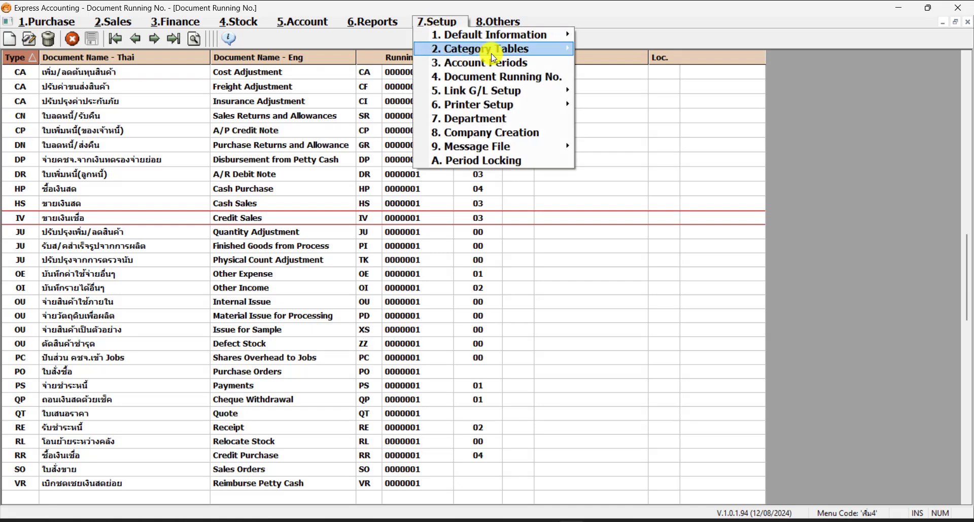
mouse_move(525, 92)
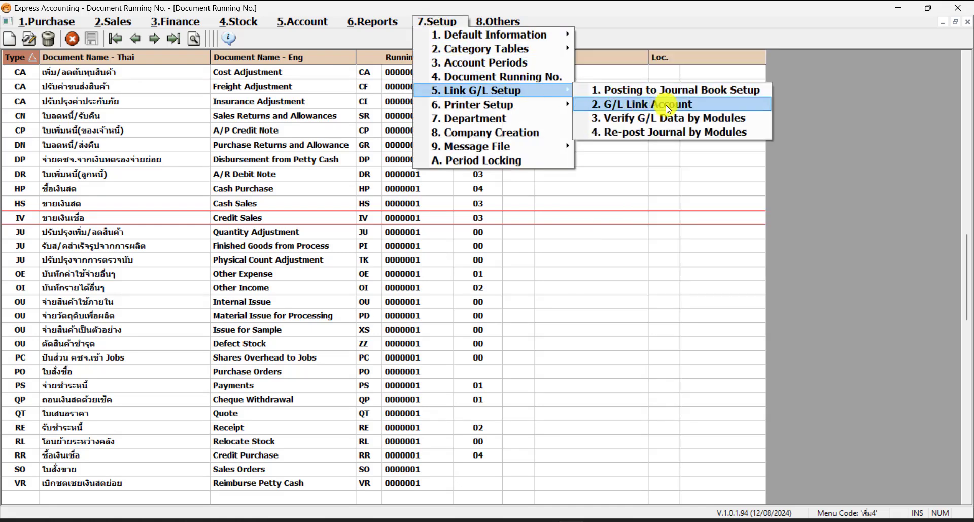
left_click(691, 105)
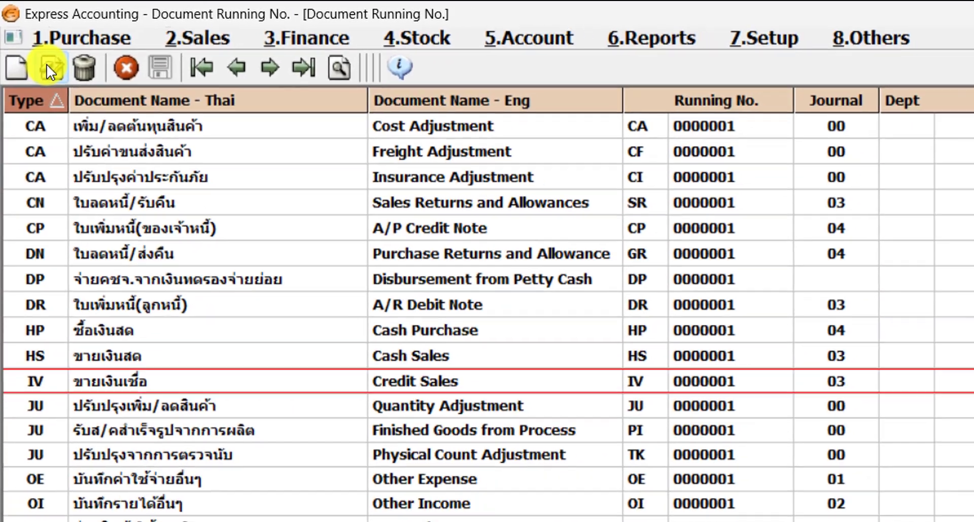
Reopen the Credit Sales document setup, inspect the Price Type field, and cancel the dialog
left_click(53, 72)
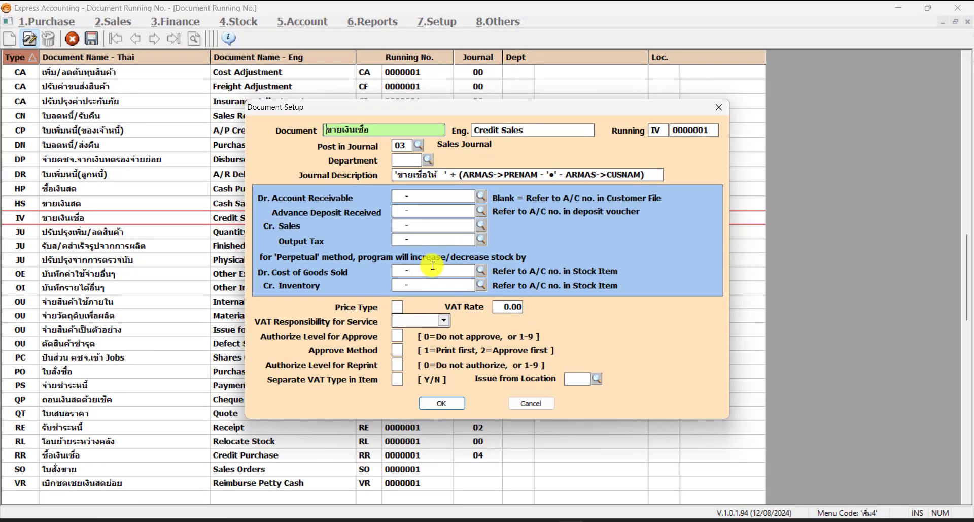
left_click(433, 269)
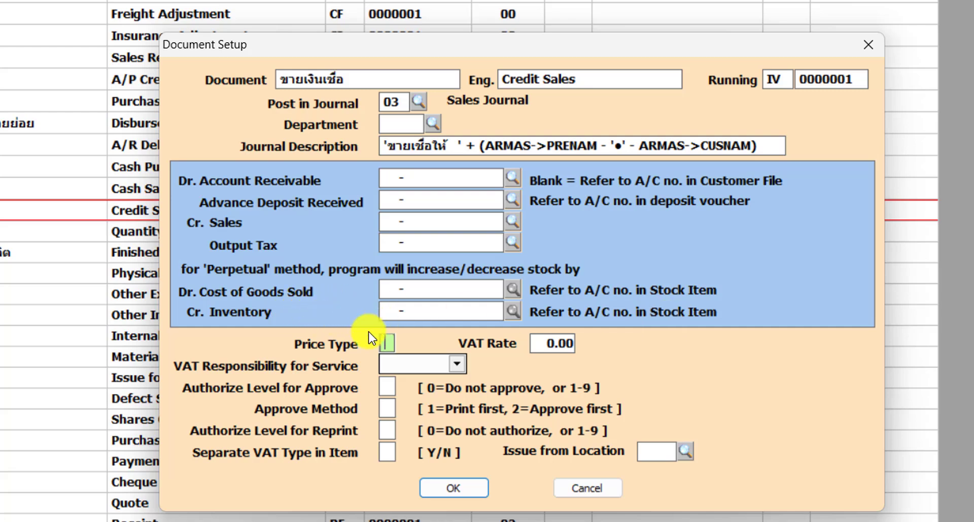
left_click(385, 341)
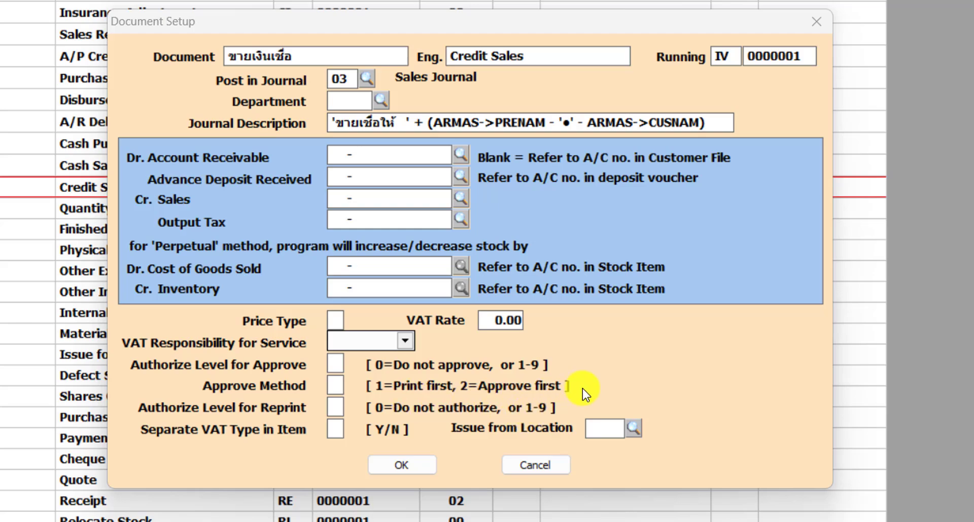
left_click(542, 465)
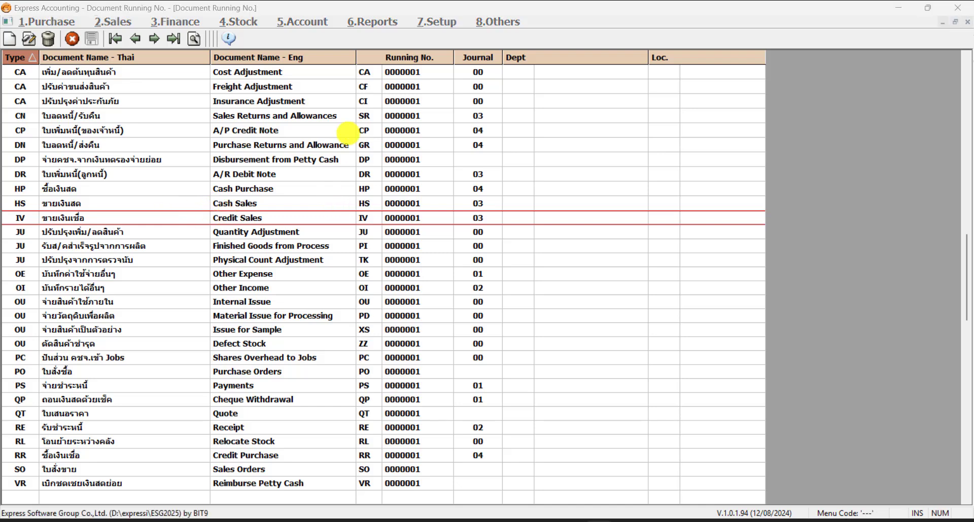
Browse the document types in the running number list, stepping through rows from Cost Adjustment to Credit Sales
left_click(145, 71)
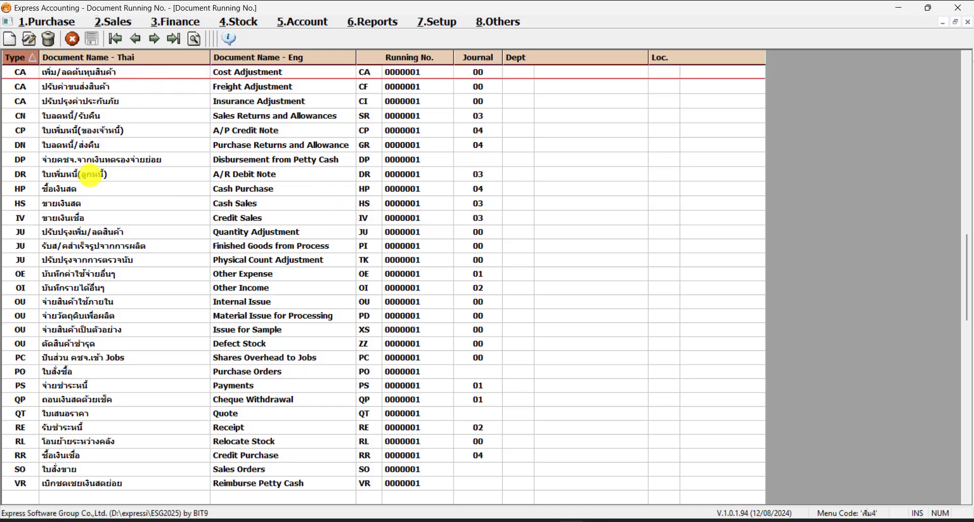
left_click(126, 115)
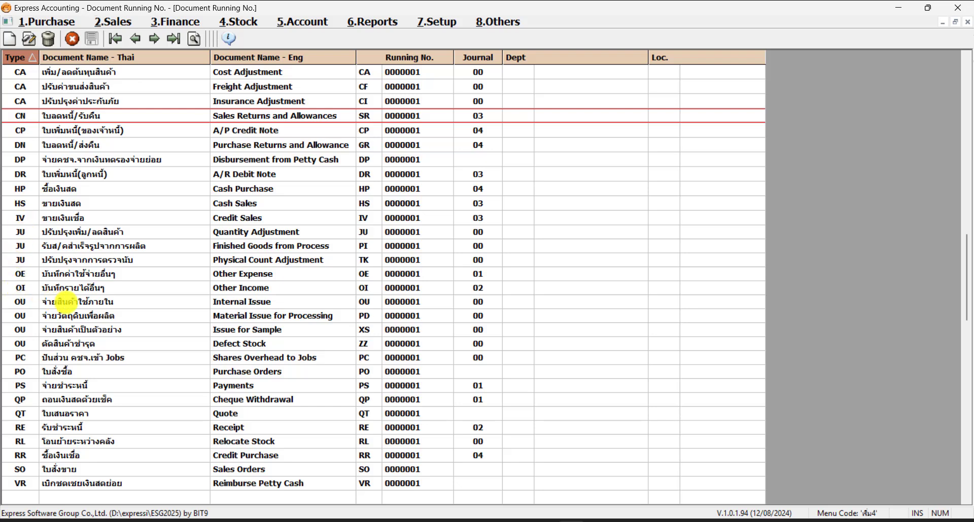
left_click(66, 302)
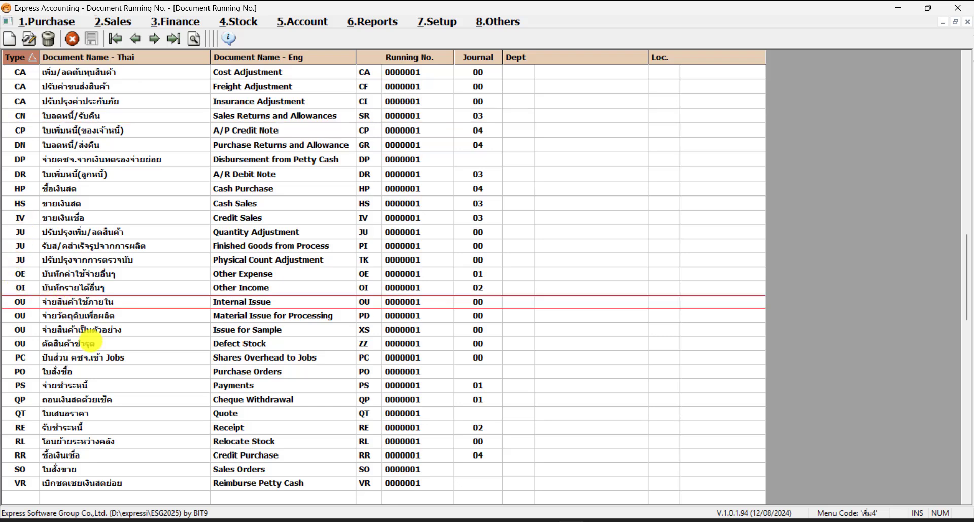
left_click(107, 387)
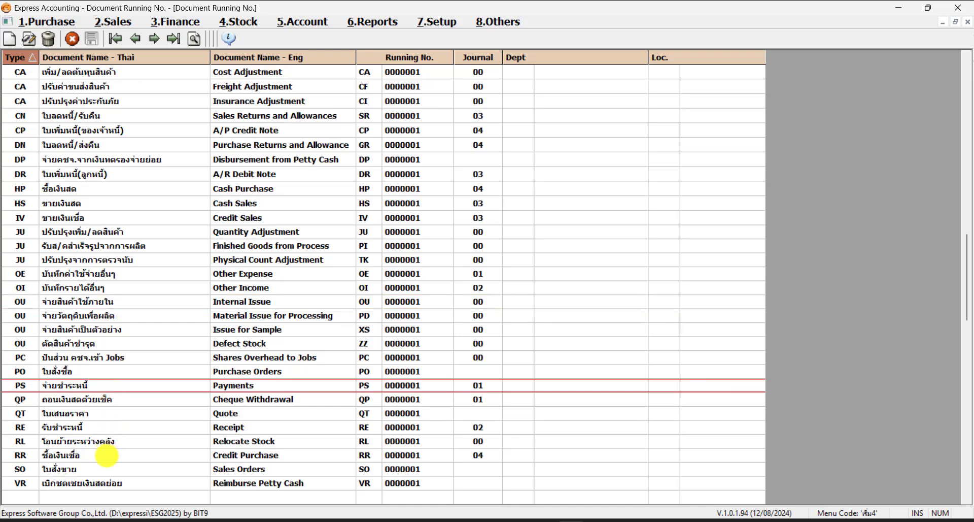
left_click(107, 454)
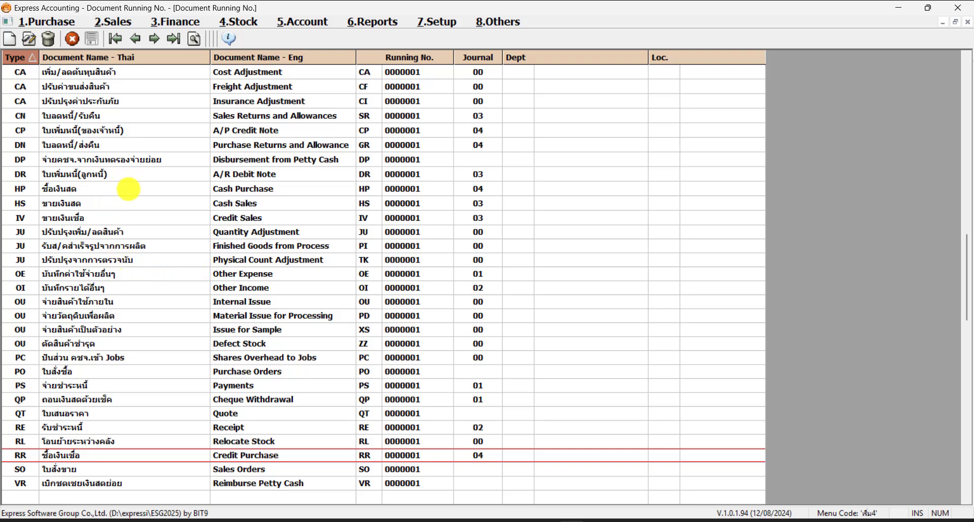
left_click(134, 188)
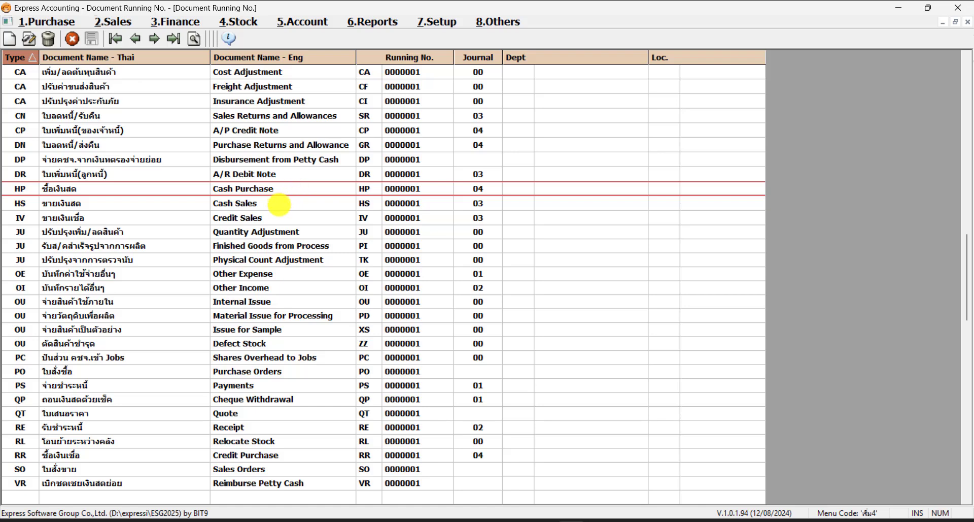
left_click(285, 205)
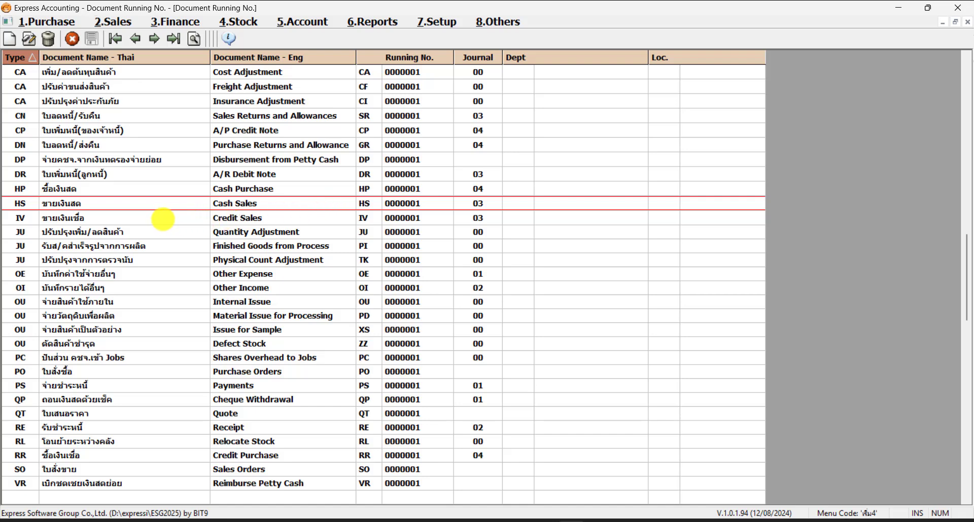
left_click(163, 219)
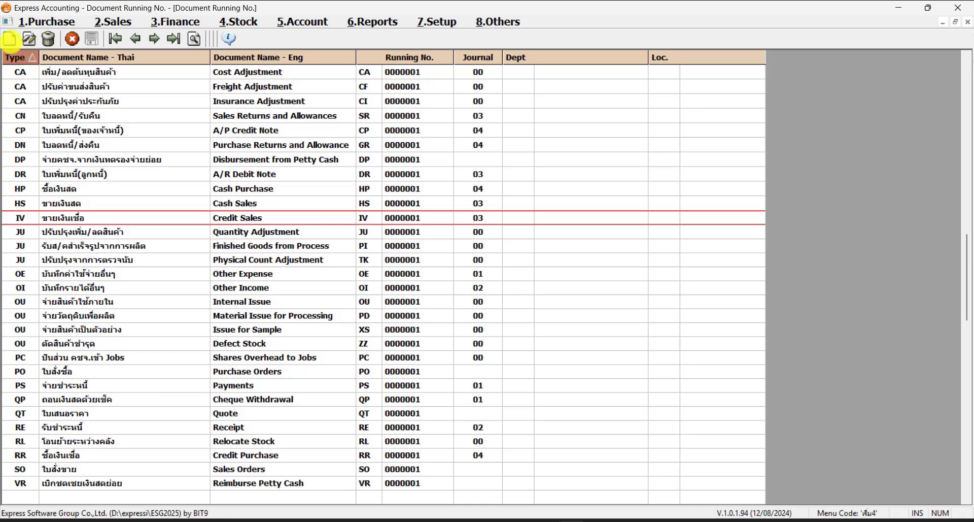
Add a new document setup named ขายเงินเชื่อ ต่างประเทศ with English name Credit Sales International
left_click(10, 39)
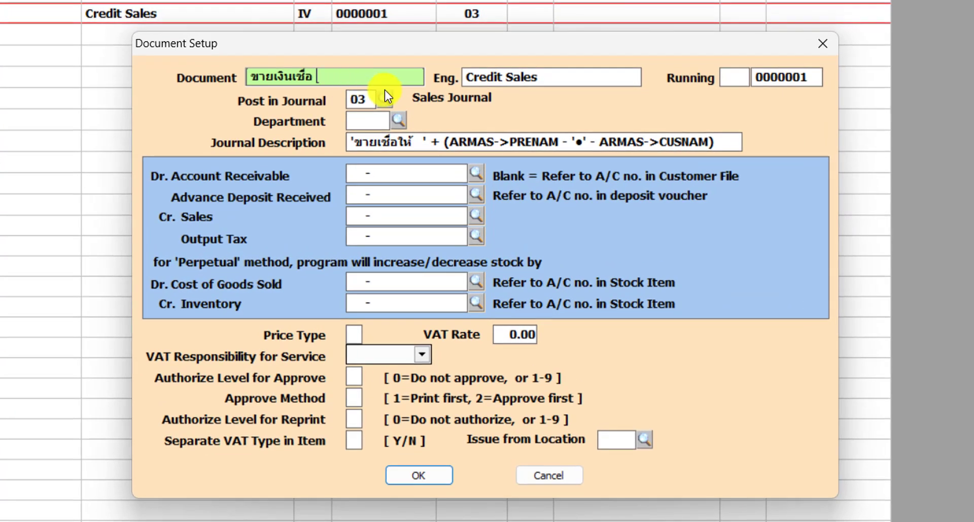
type("ต่างประเทศ")
key("Tab")
key("Right")
key("Right")
key("Right")
key("Right")
key("Right")
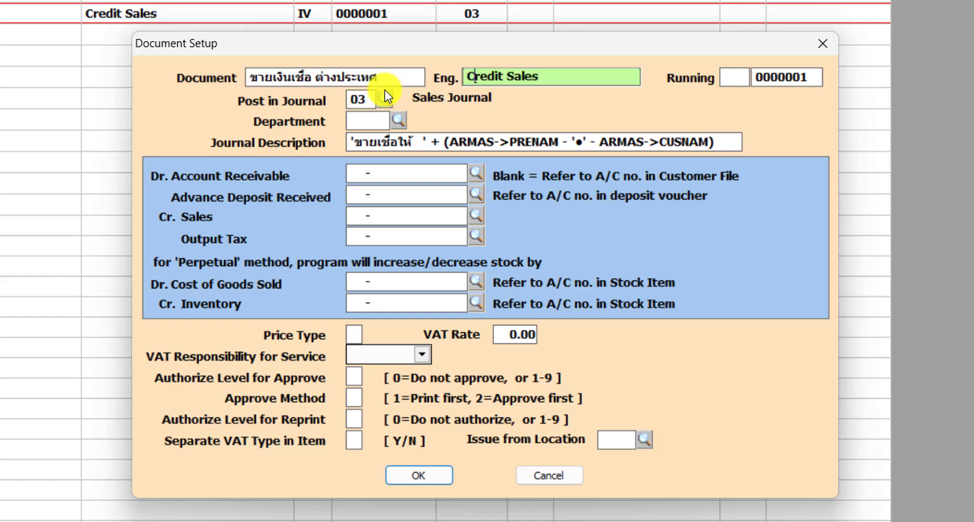
key("Right")
key("Right")
key("Right")
key("Right")
key("Right")
key("Right")
key("Right")
type("I")
type("nternation")
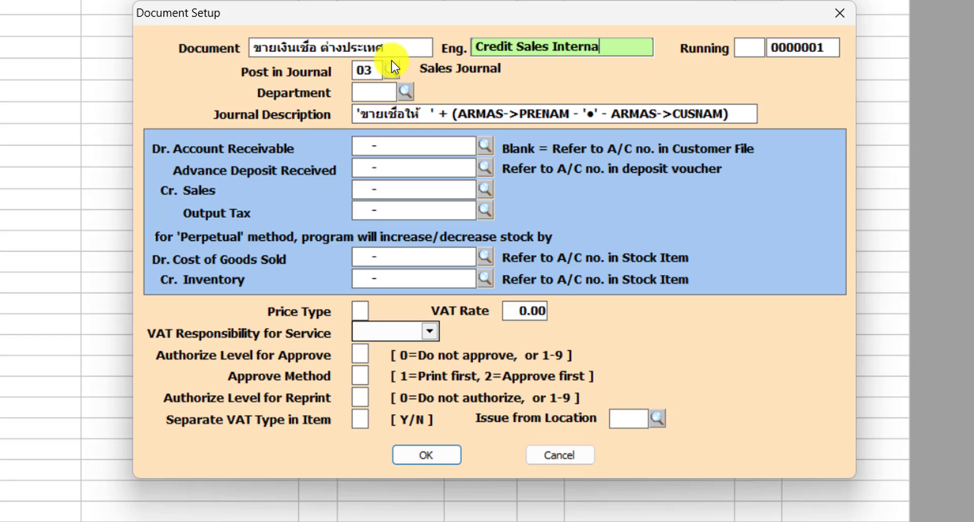
type("al")
key("Tab")
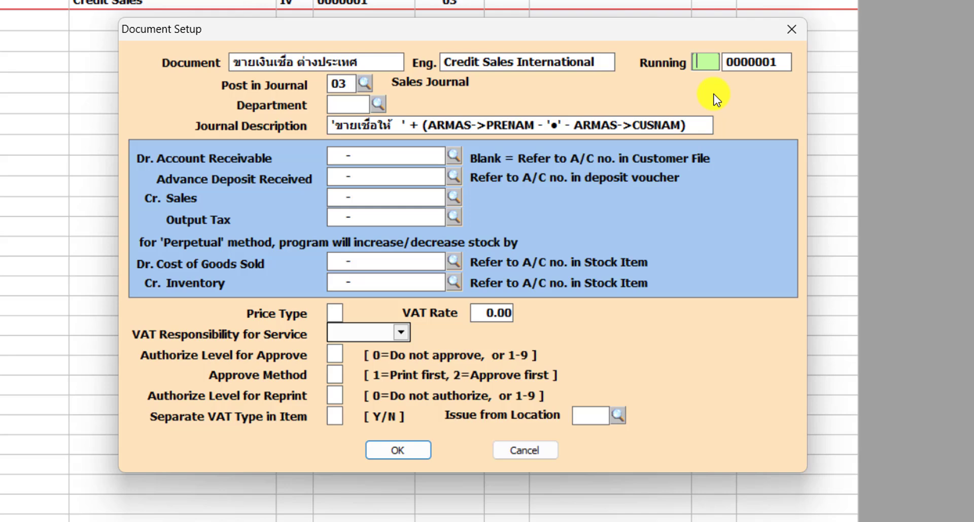
Set the new document's running number prefix to IX
type("IX")
key("Return")
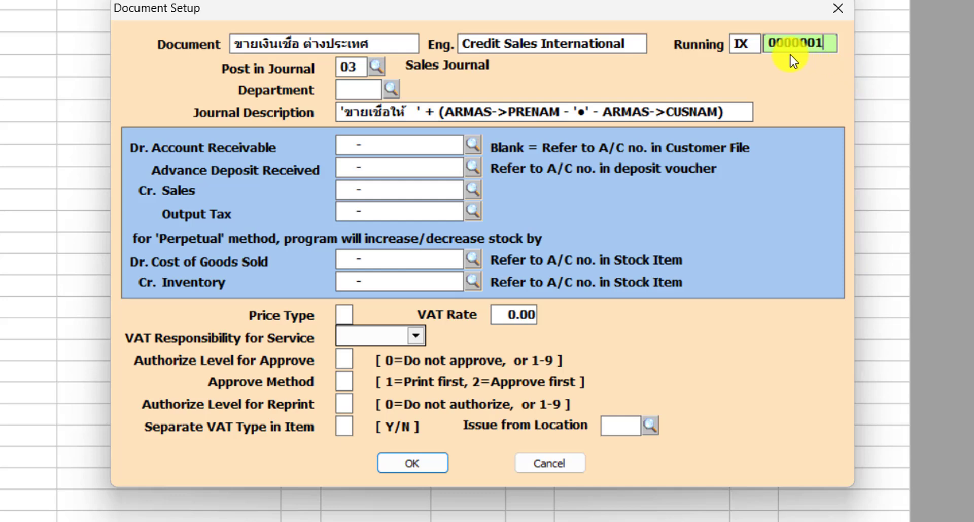
key("Left")
key("Left")
key("Right")
key("shift+Left")
key("shift+Left")
key("shift+Left")
key("shift+Left")
key("shift+Left")
key("shift+Left")
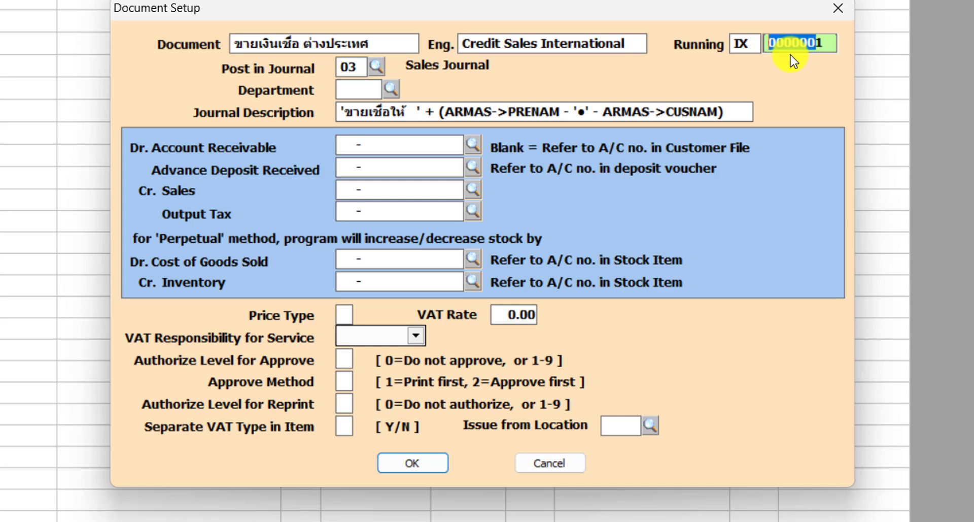
key("Right")
key("shift+Right")
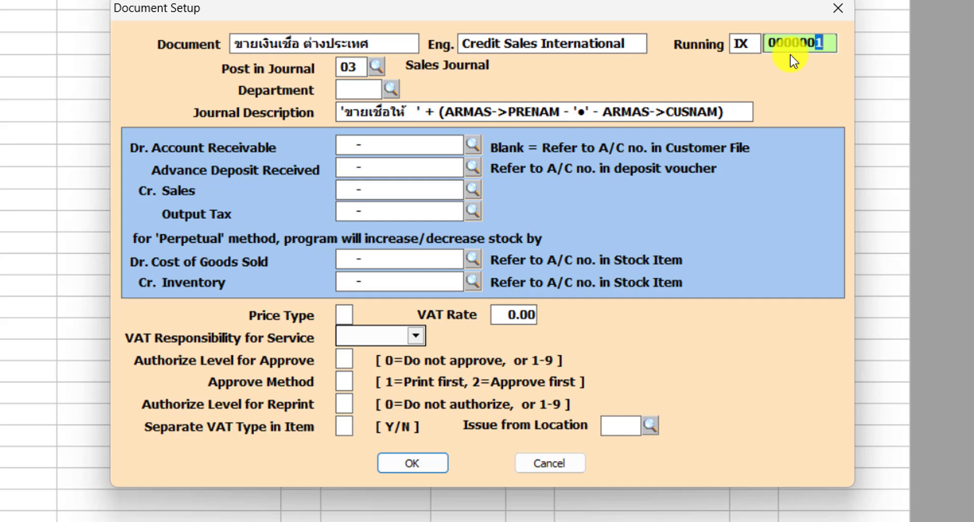
key("Right")
left_click_drag(829, 41, 669, 59)
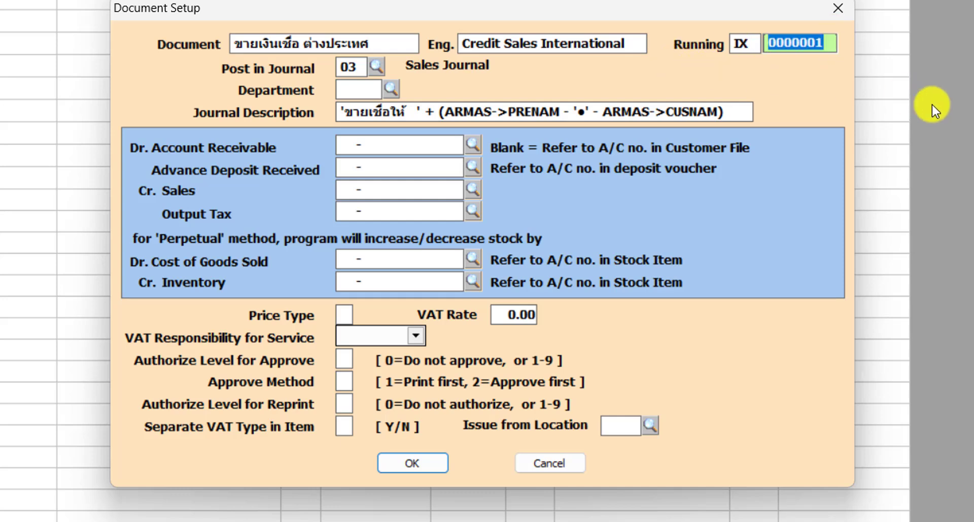
key("Right")
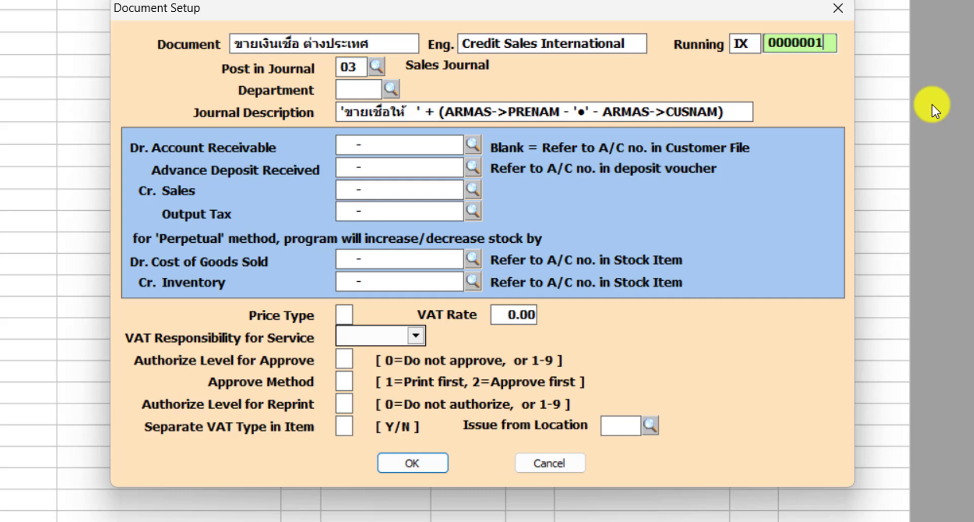
Try a starting running number of 2501001, then reset it to 0000001
key("BackSpace")
key("BackSpace")
key("BackSpace")
key("BackSpace")
key("BackSpace")
key("BackSpace")
key("BackSpace")
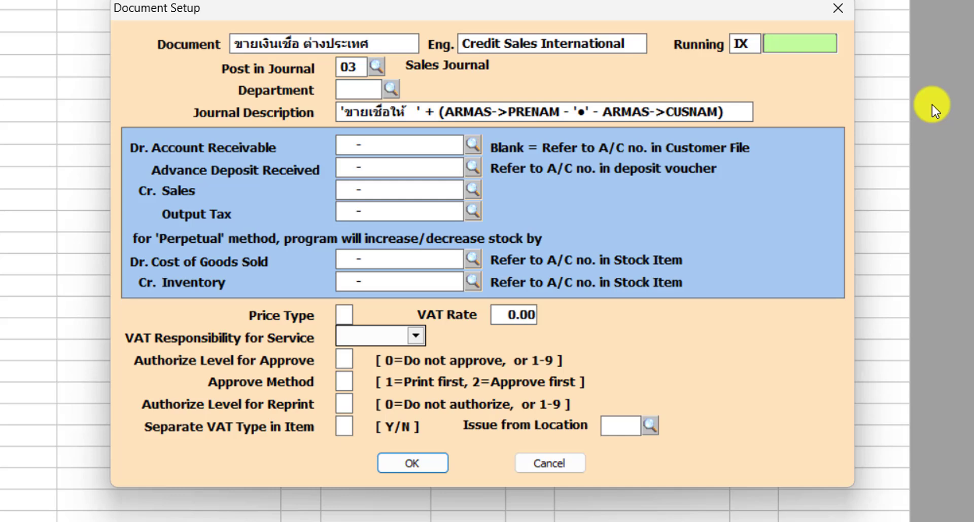
type("25010")
type("01")
key("BackSpace")
key("BackSpace")
key("BackSpace")
key("BackSpace")
key("BackSpace")
key("BackSpace")
key("BackSpace")
type("0000001")
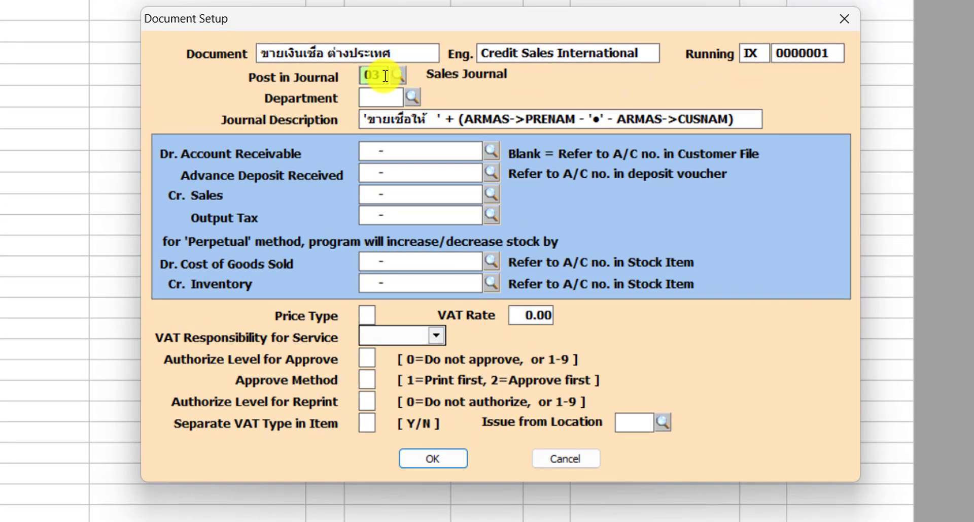
Open the journal lookup for Post in Journal, close it, and step through the Department, Journal Description and receivable fields
double_click(386, 86)
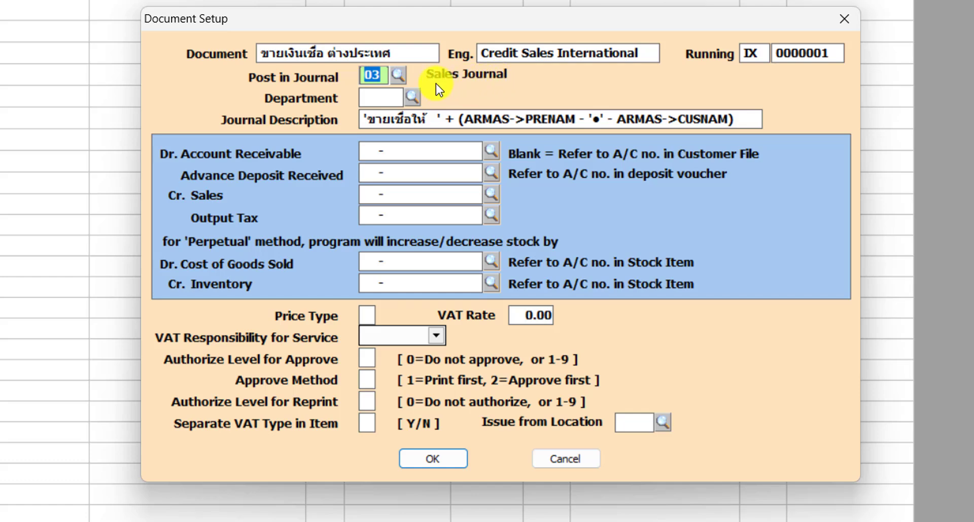
left_click(400, 78)
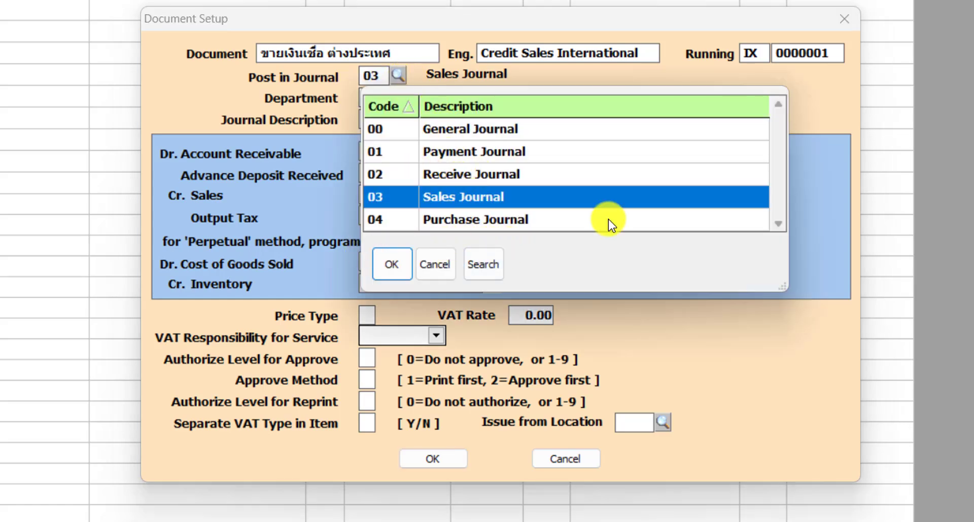
key("Escape")
left_click(387, 96)
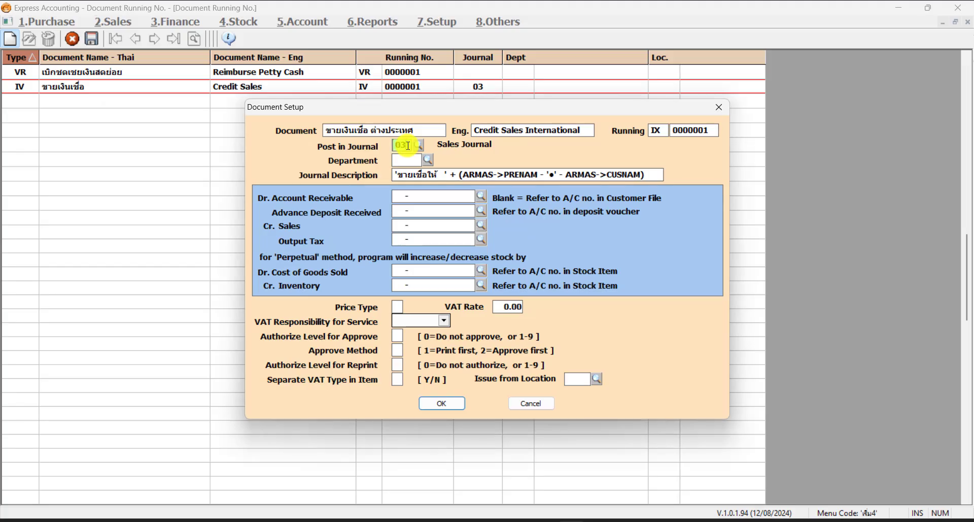
left_click(374, 75)
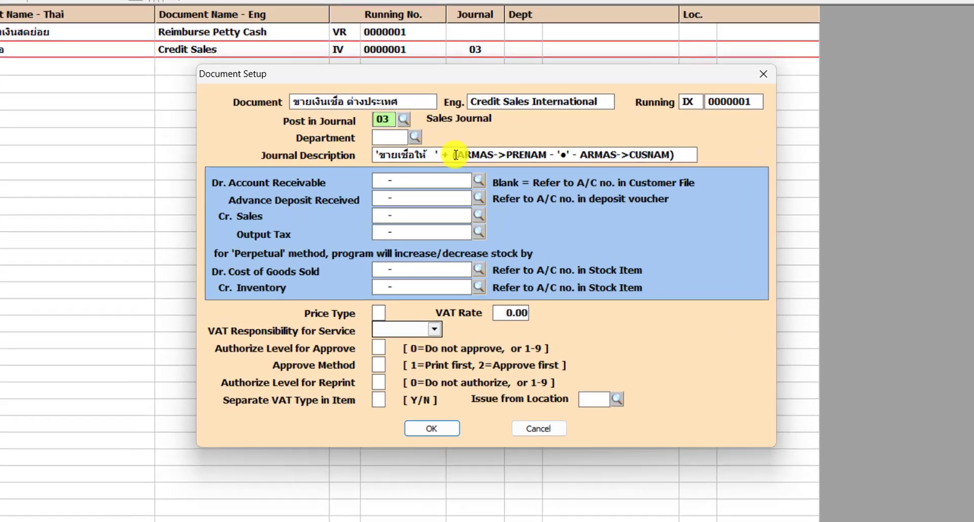
left_click(455, 155)
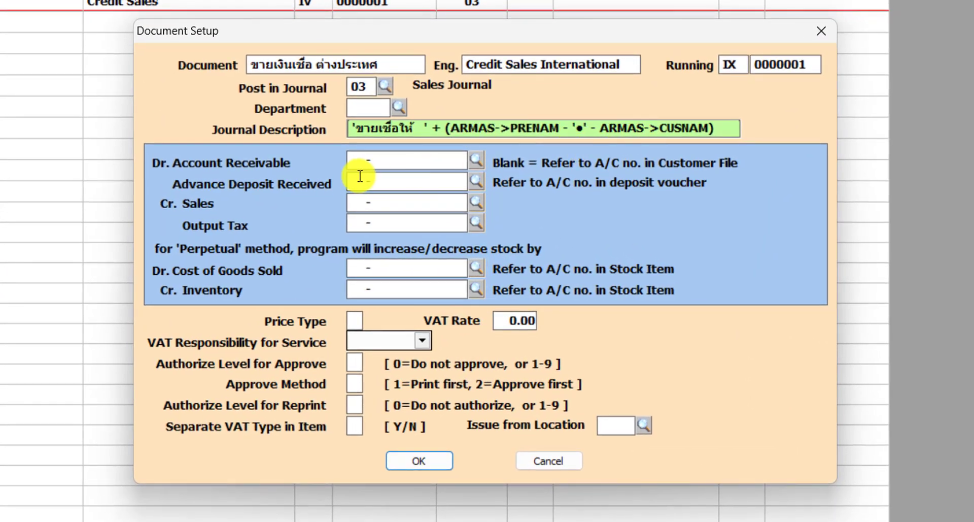
left_click(412, 161)
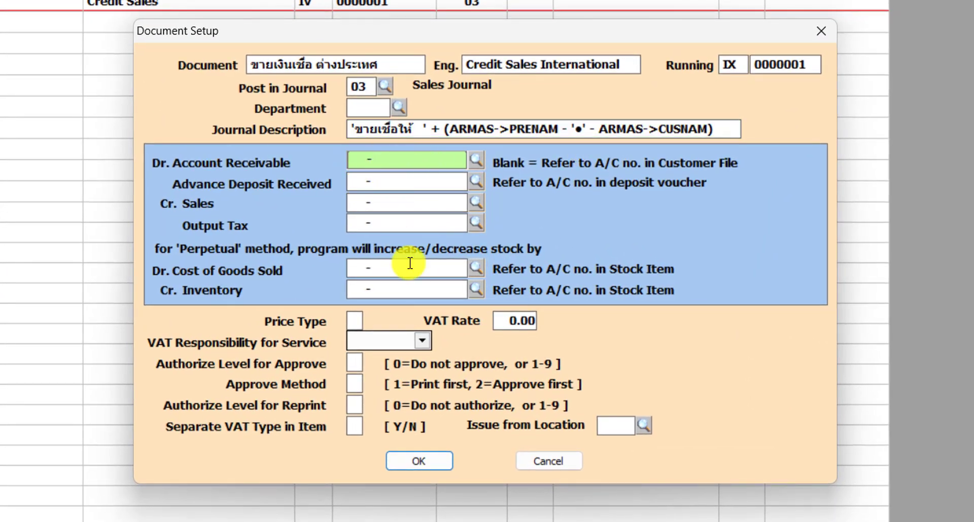
Set the Price Type to 0 and save the new document setup
left_click(355, 320)
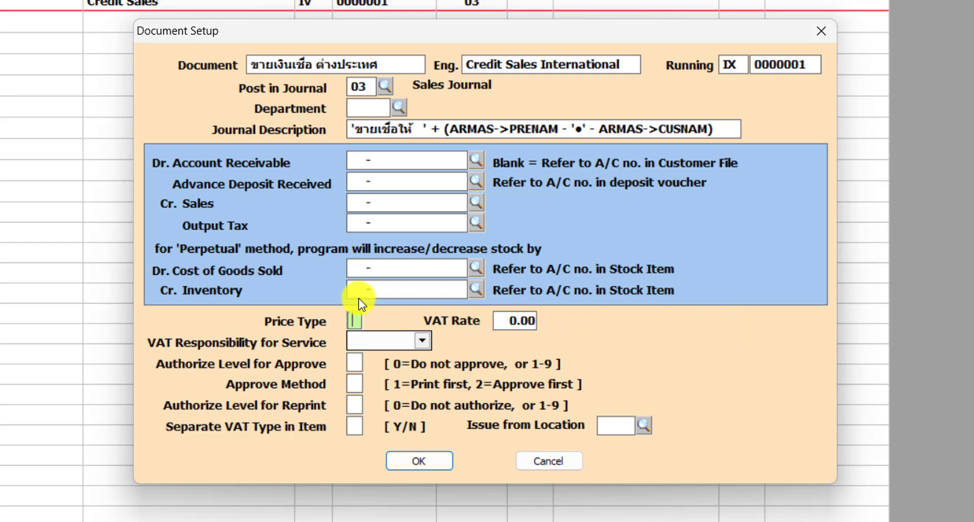
type("0")
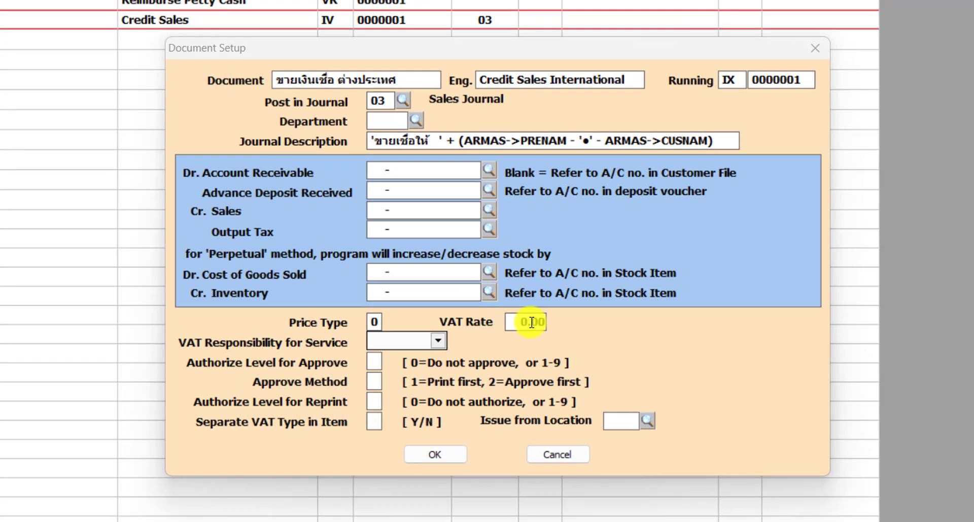
left_click(534, 321)
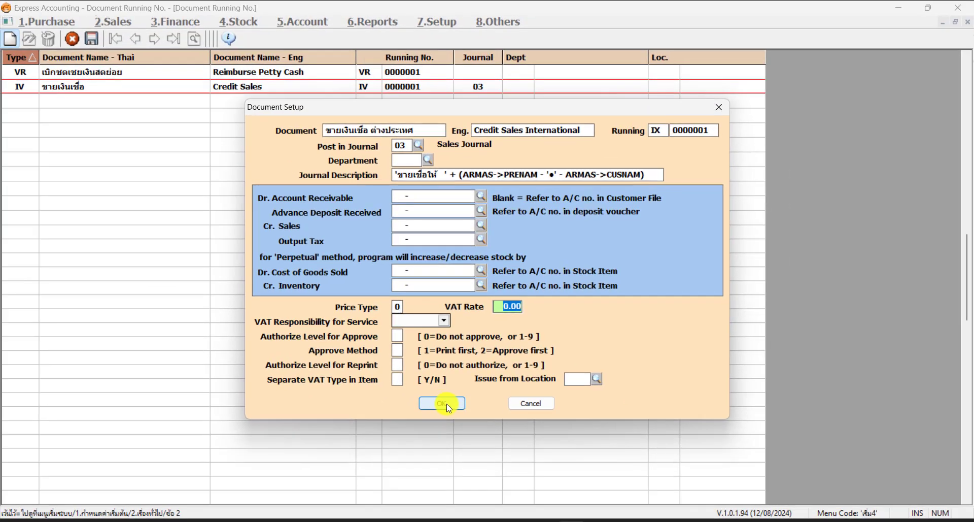
left_click(433, 463)
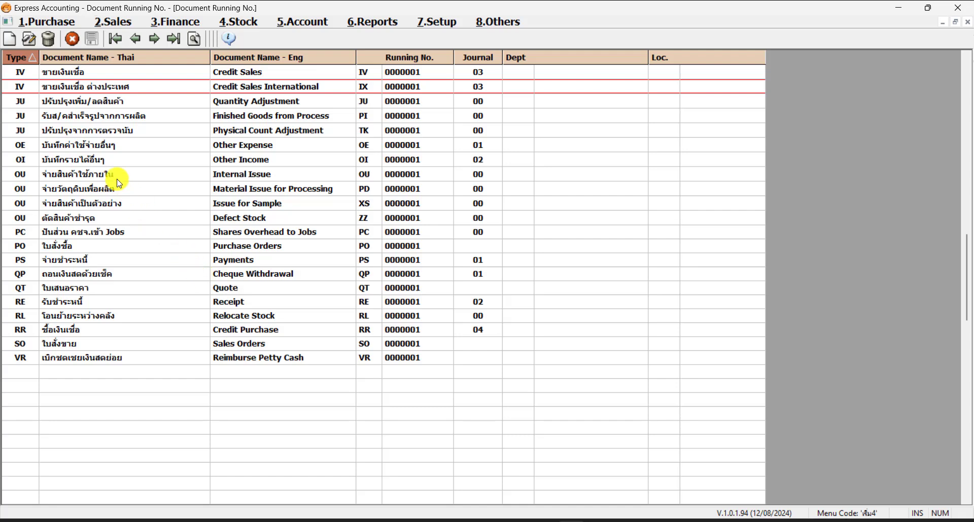
Compare the Credit Sales and Credit Sales International rows in the list, then close the running number window
scroll(83, 171, "up", 1)
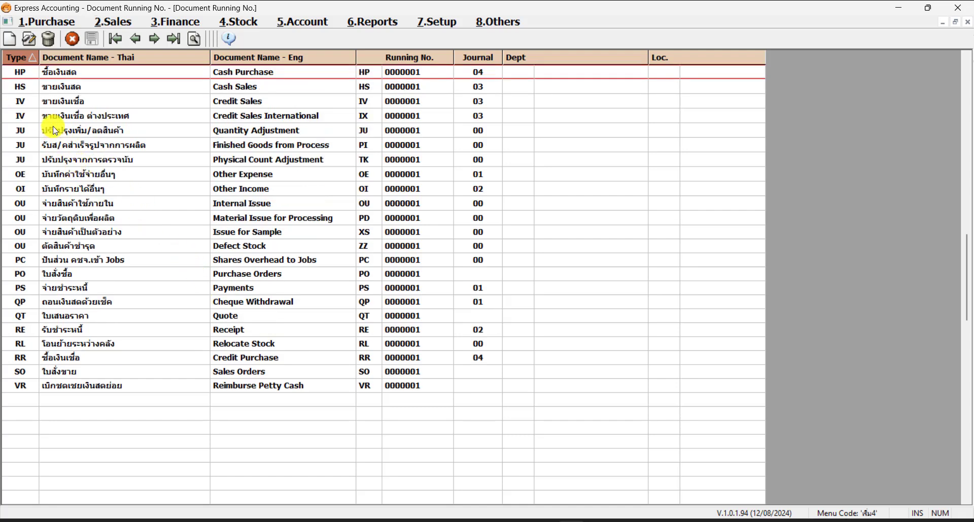
left_click(78, 101)
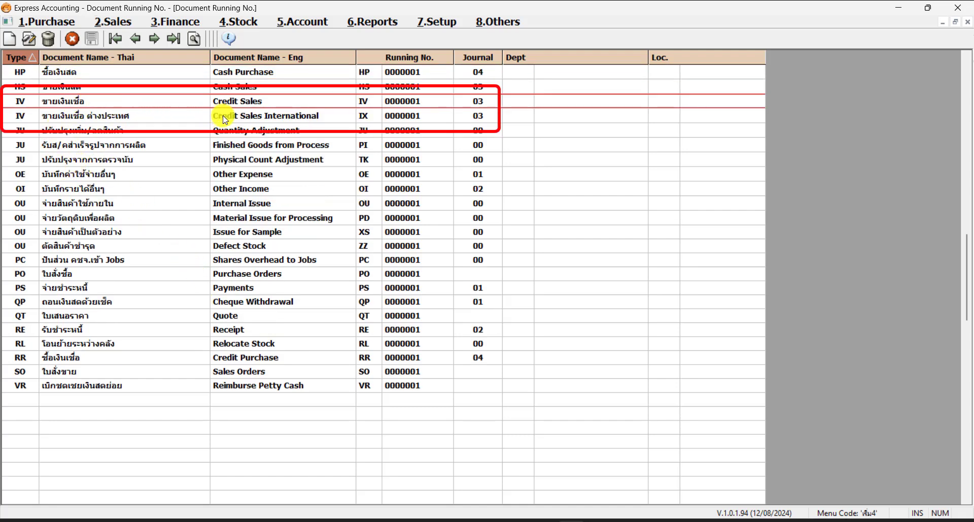
left_click(258, 117)
left_click(273, 104)
left_click(289, 120)
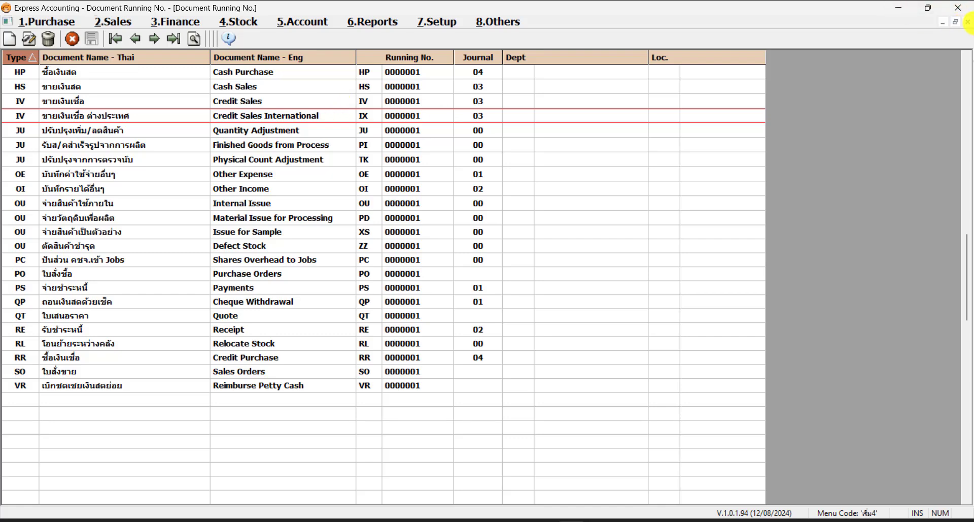
left_click(969, 23)
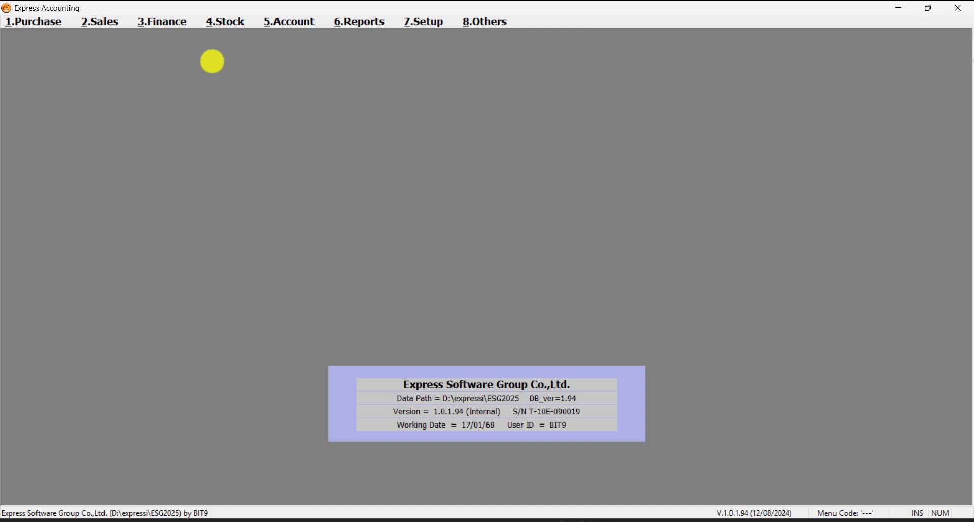
Reload the Express2025 company through Change Company so the new document setup takes effect
left_click(102, 21)
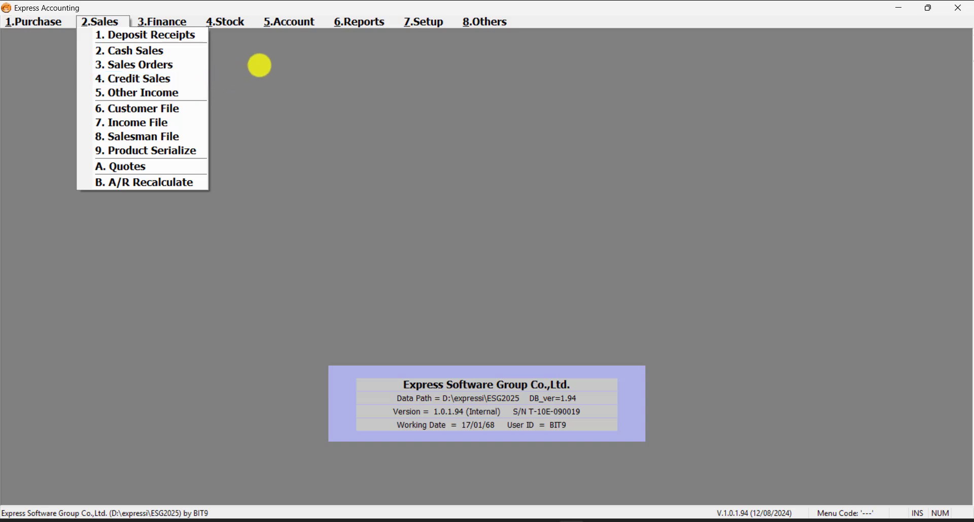
left_click(262, 64)
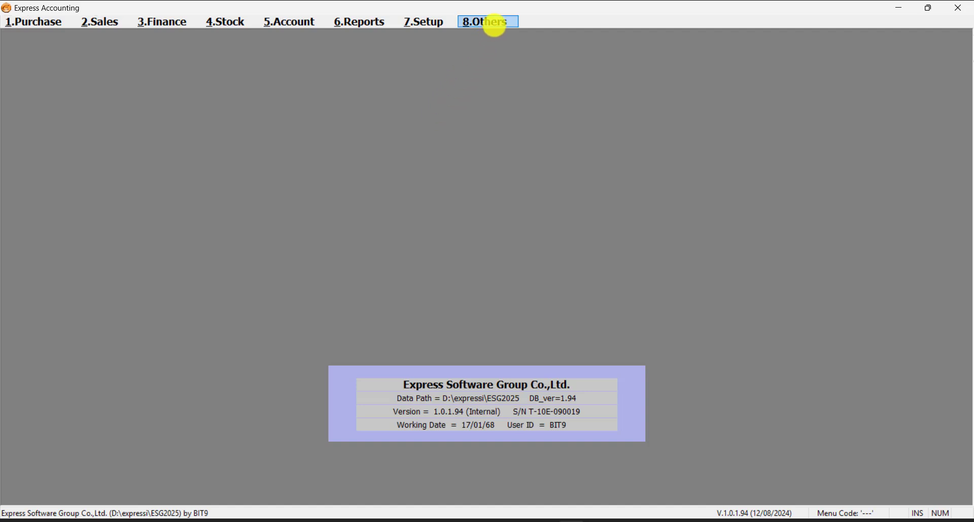
left_click(495, 22)
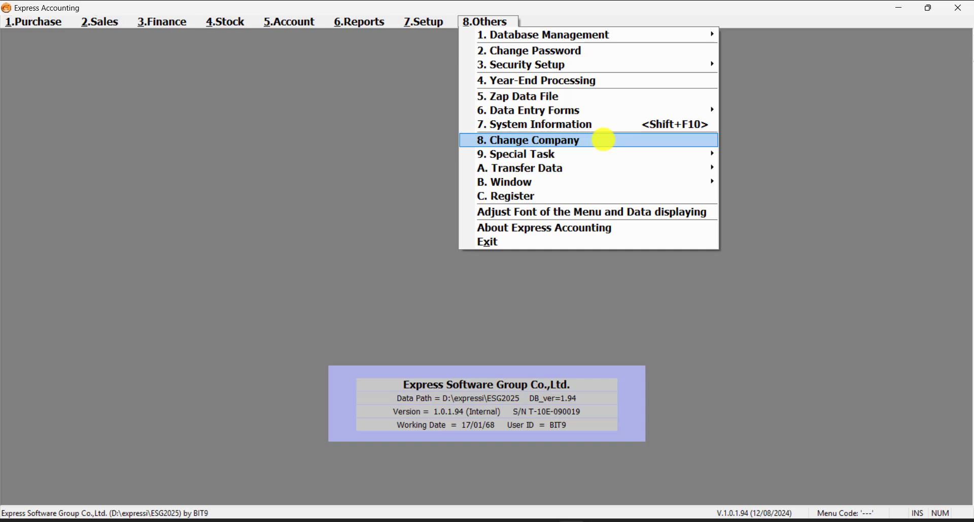
left_click(603, 140)
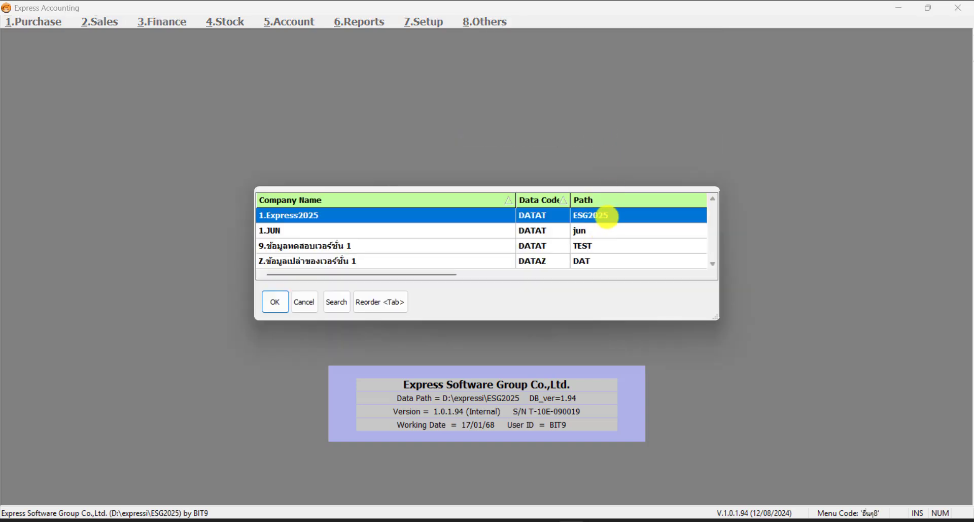
double_click(608, 215)
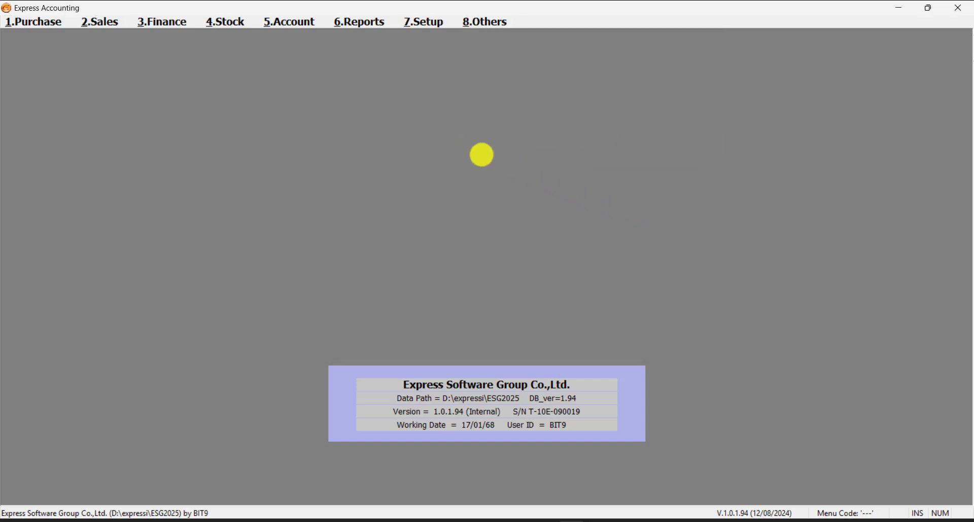
Open the Credit Sales International entry window from the Credit Sales submenu
left_click(106, 21)
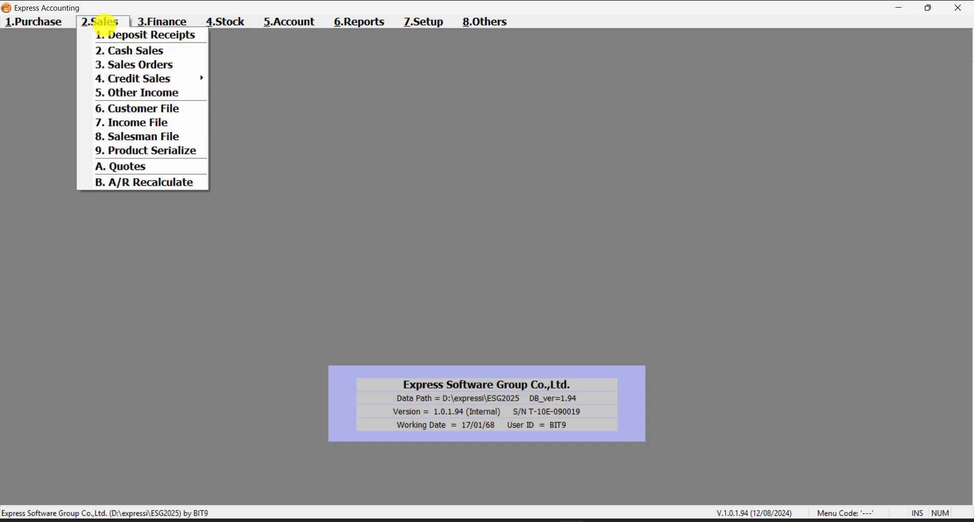
mouse_move(190, 80)
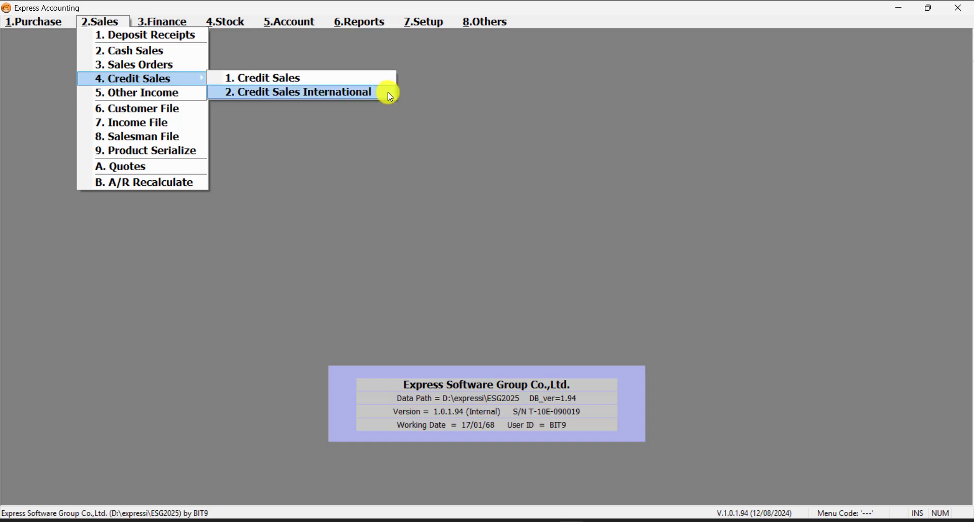
left_click(446, 139)
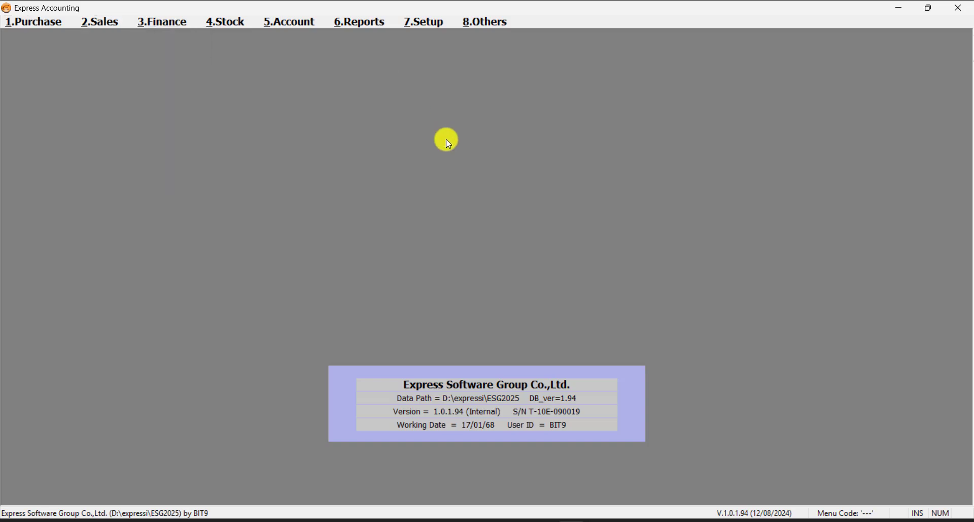
left_click(107, 22)
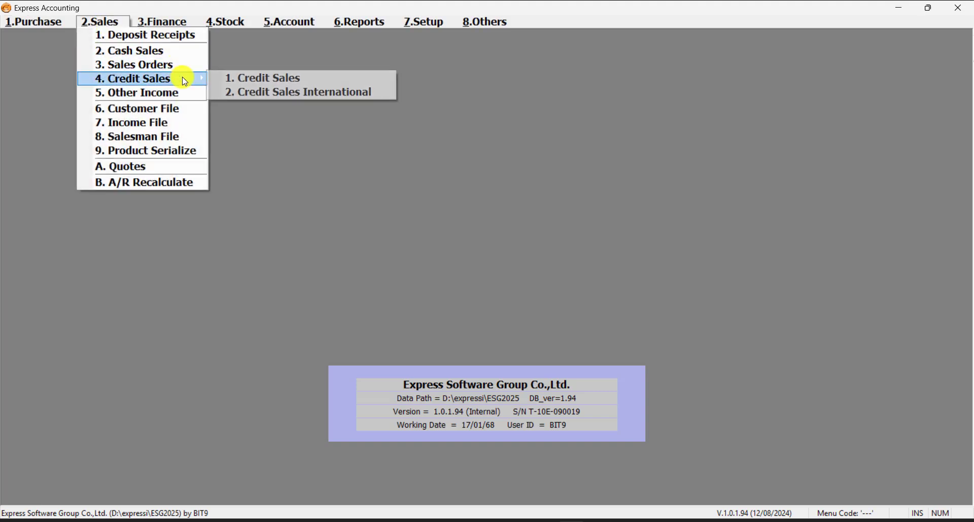
left_click(306, 95)
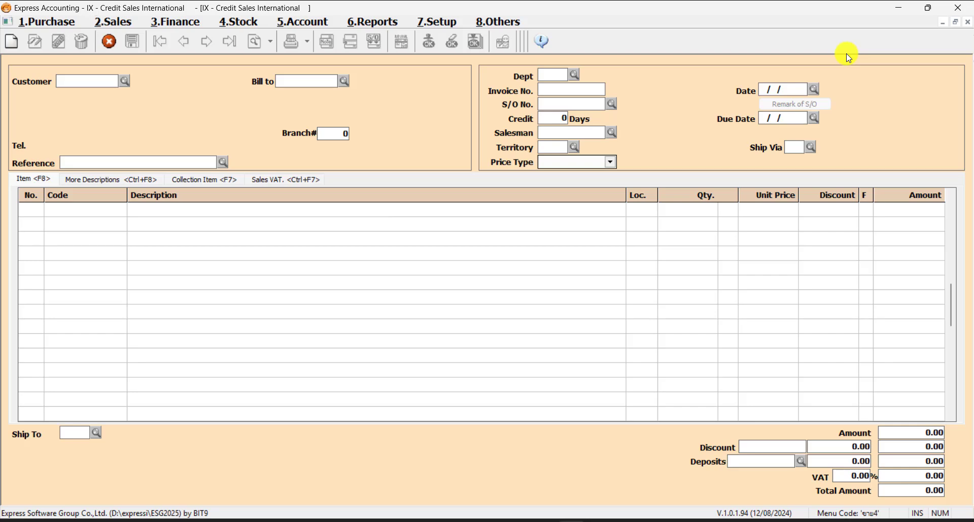
Start a new invoice to check its IX invoice number, then cancel it and close the window
left_click(12, 43)
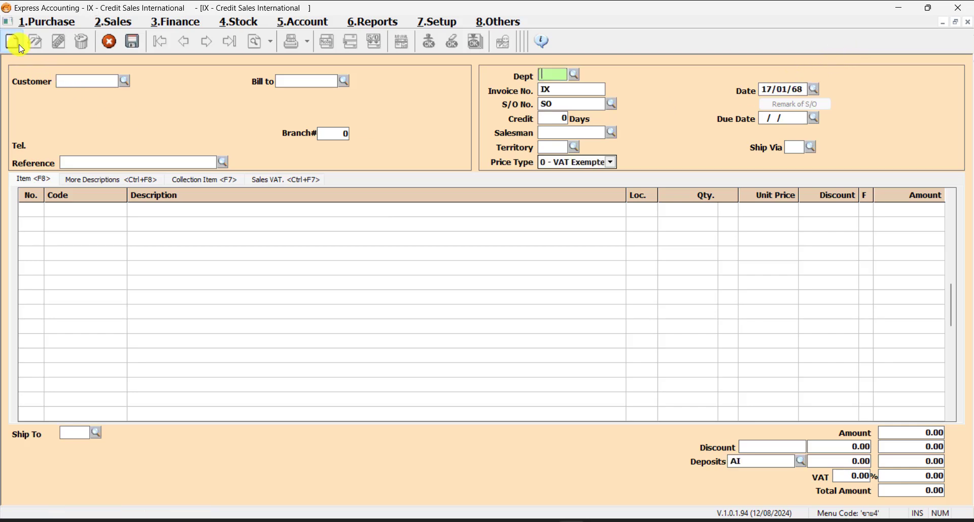
left_click(577, 89)
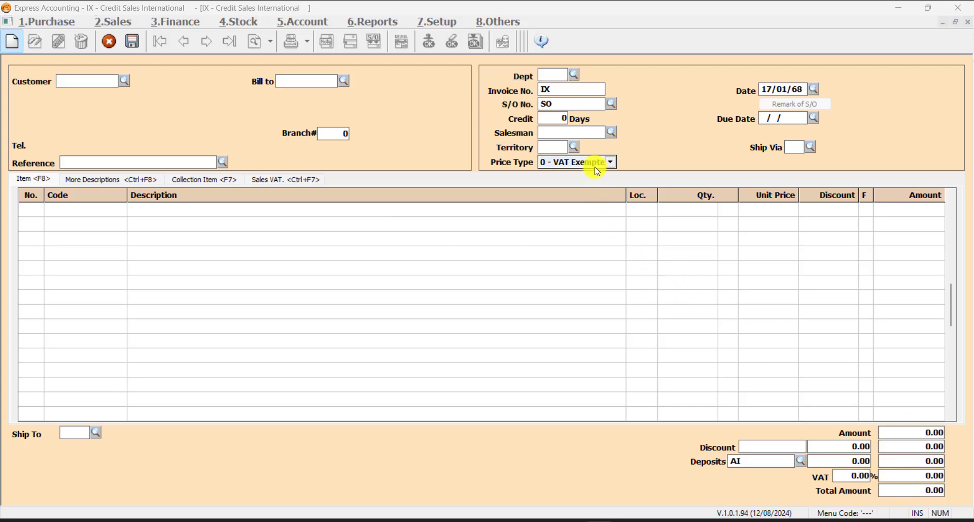
left_click(571, 92)
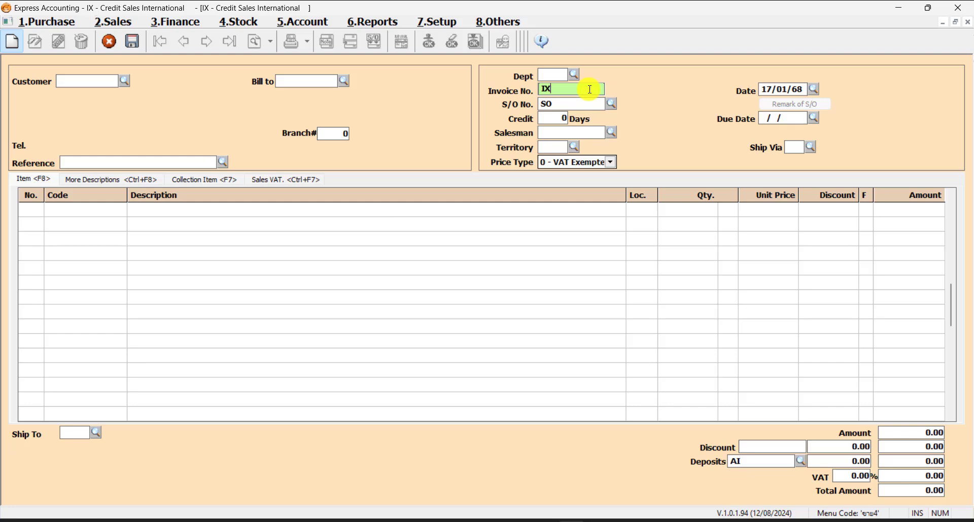
left_click(110, 41)
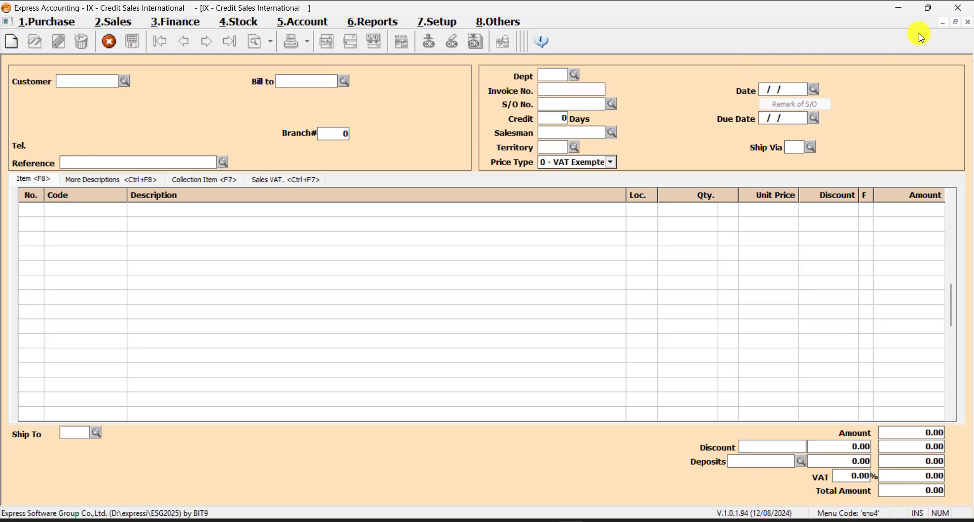
left_click(968, 22)
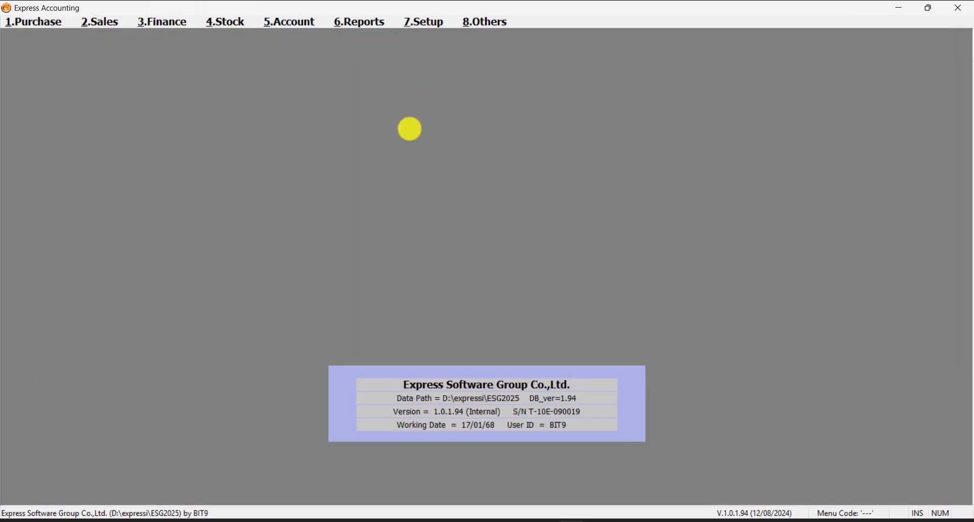
Open Journal Books Setup and add a new journal with code 05 and abbreviation ตปท
left_click(434, 23)
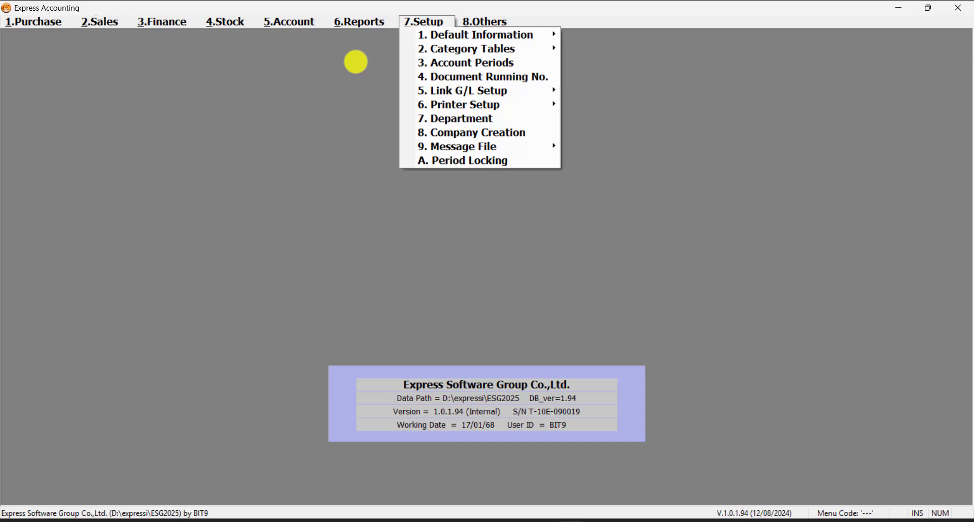
left_click(356, 67)
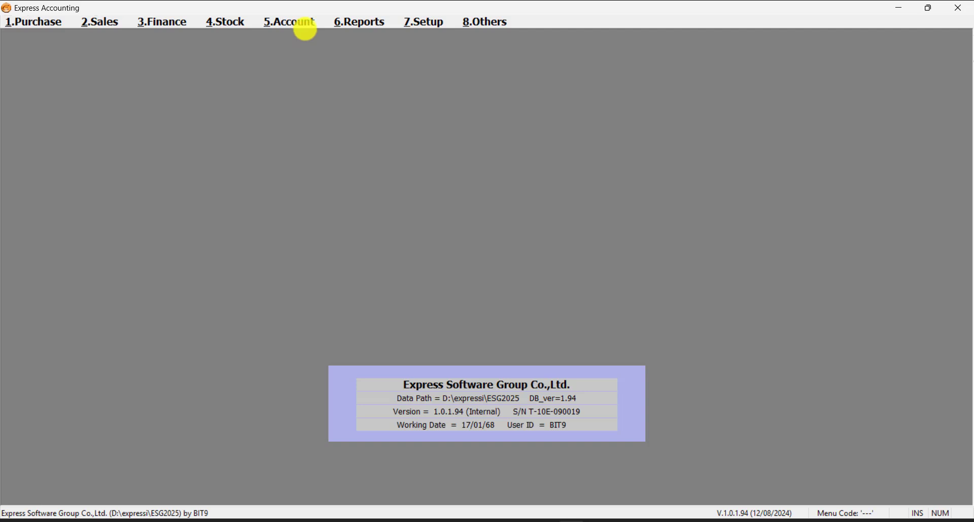
left_click(305, 27)
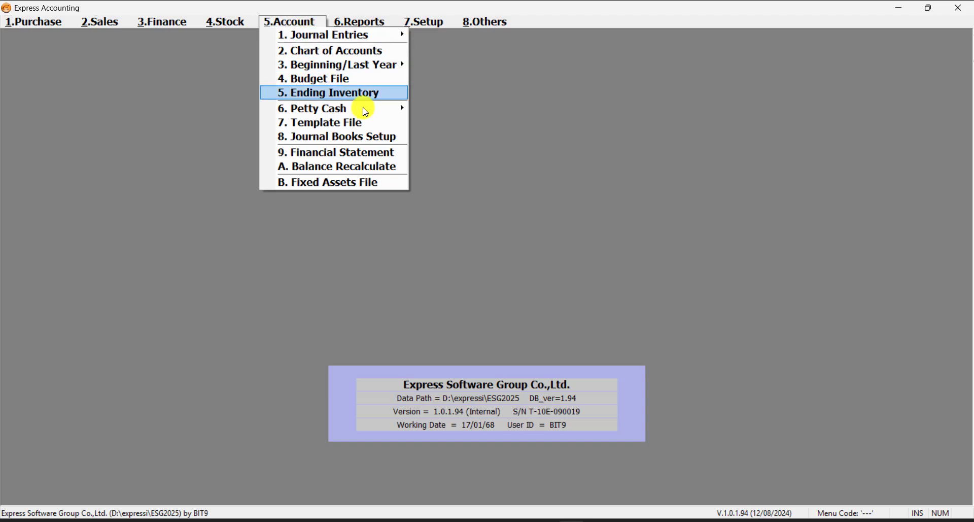
left_click(388, 136)
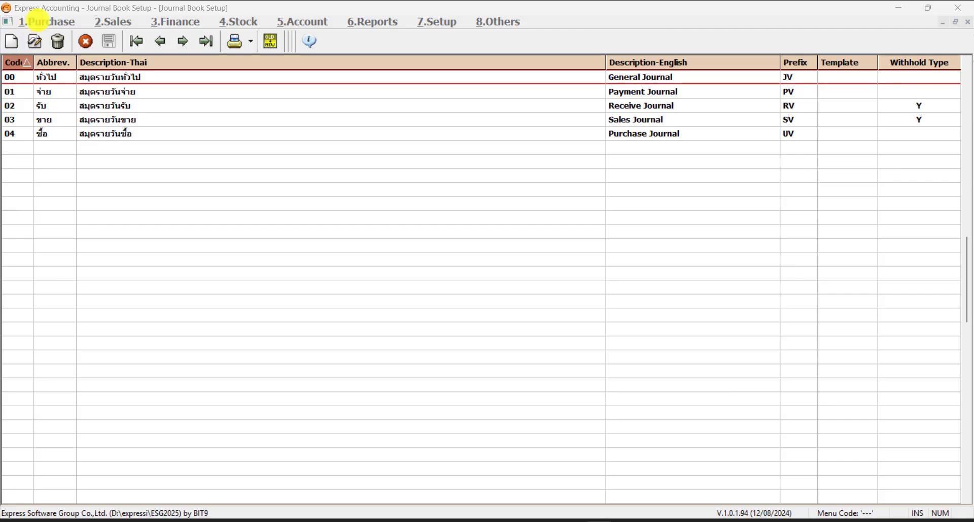
left_click(11, 41)
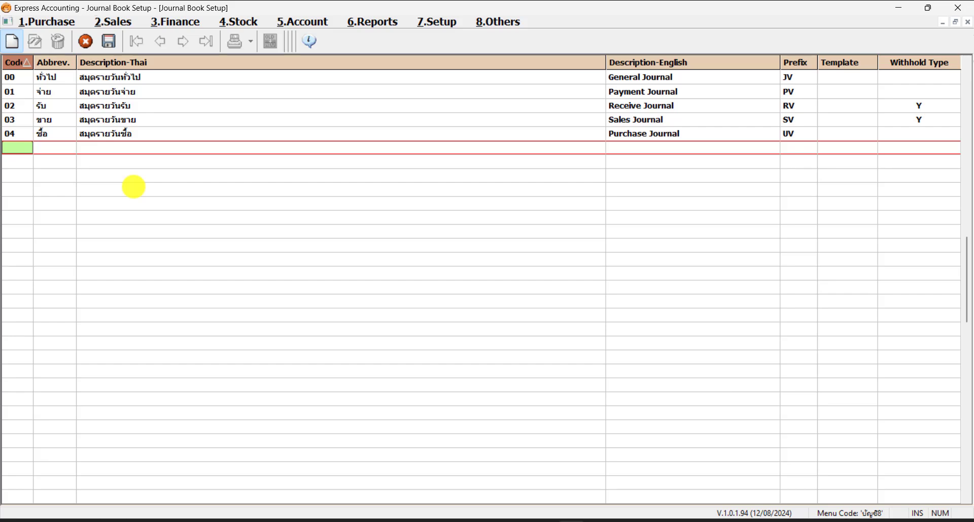
type("05")
key("Return")
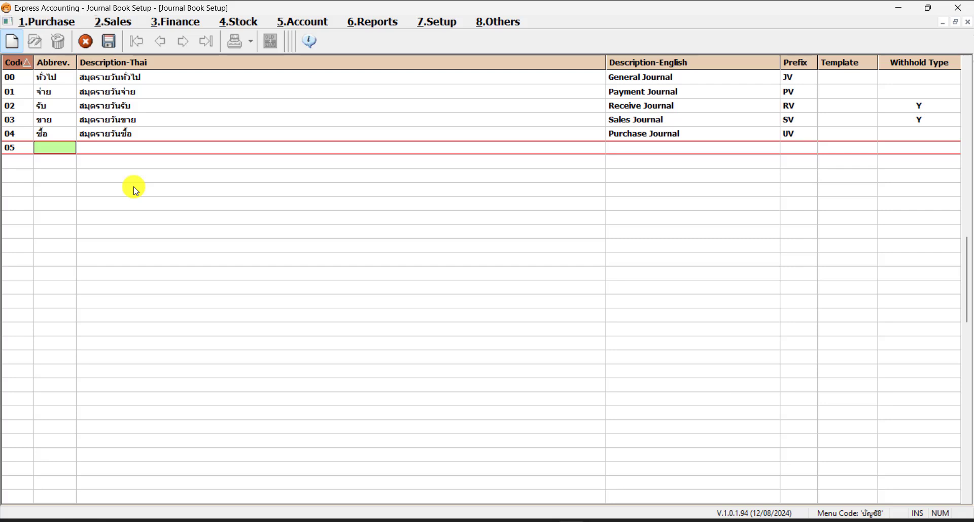
type("ตปท.")
key("Return")
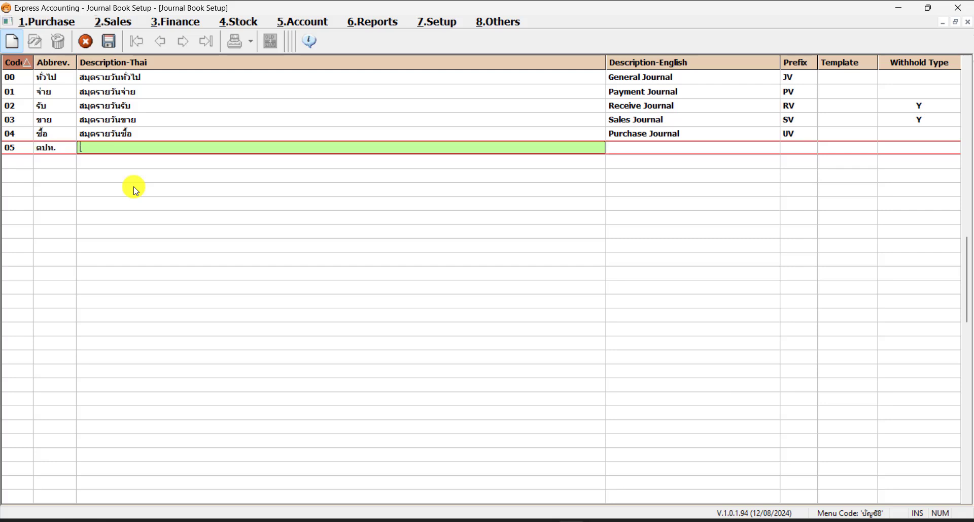
Enter the Thai description สมุดขาย ตปท. and English description Sales International for journal 05
type("สมุดร")
key("BackSpace")
type("ขาย่ตปท.")
key("Return")
type("Sales")
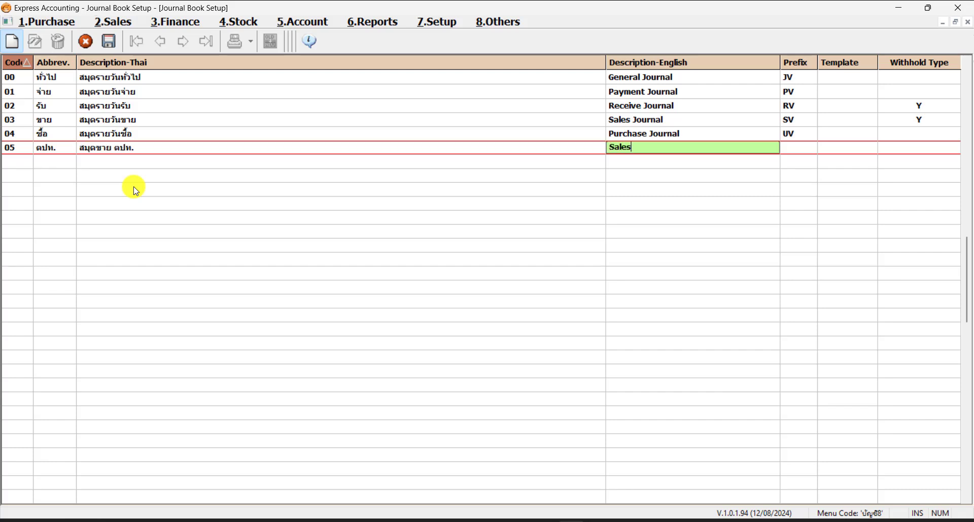
type(" International")
key("Tab")
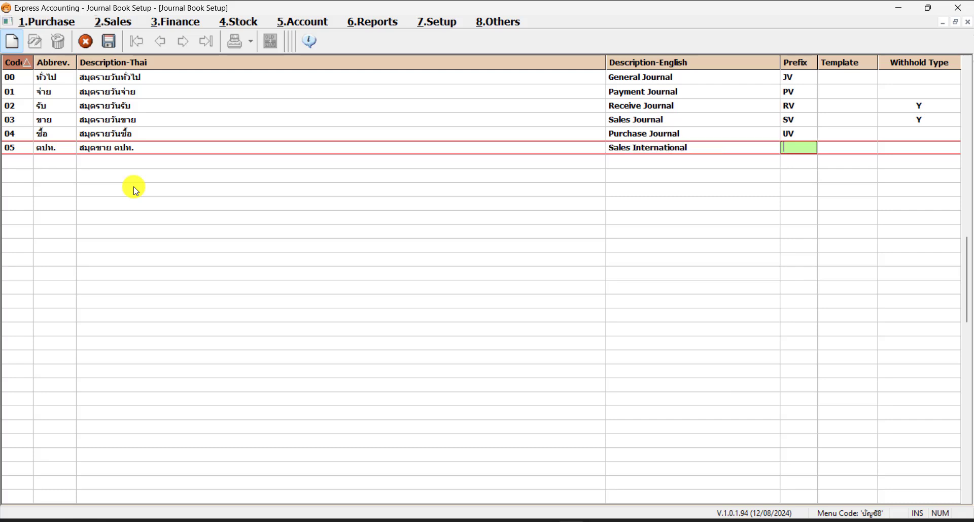
Try the prefix IX for the new journal, dismiss the message and clear the prefix
type("IX")
key("Return")
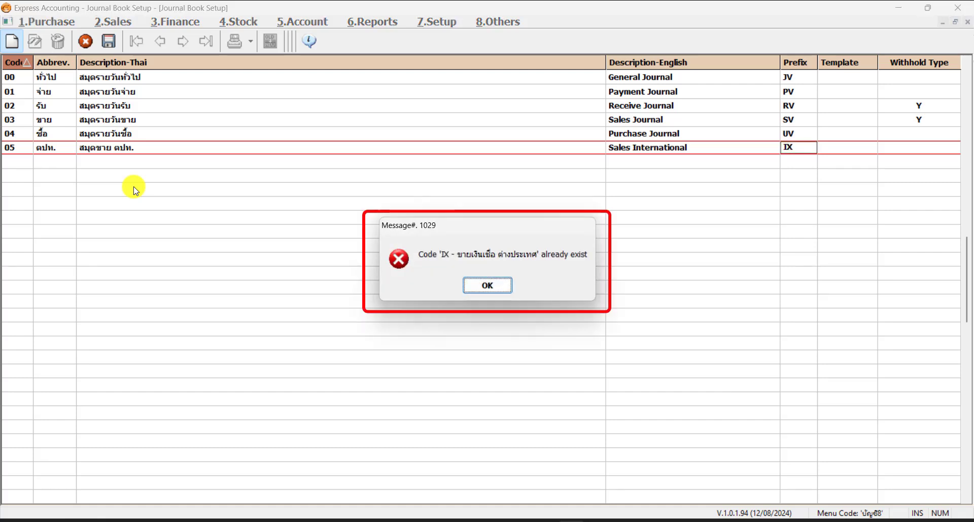
key("Return")
key("BackSpace")
key("BackSpace")
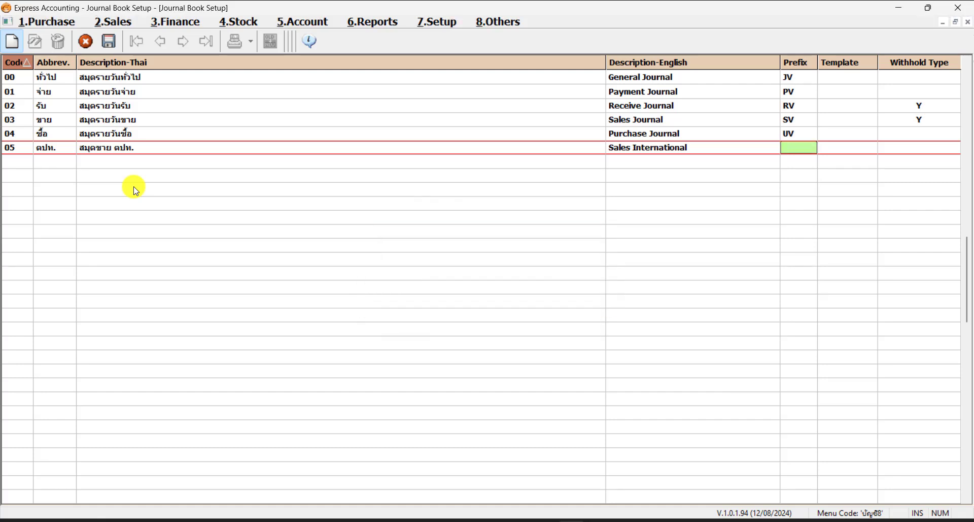
Set the journal prefix to VX and accept the Extended Information dialog
type("VX")
key("Return")
key("Return")
key("Return")
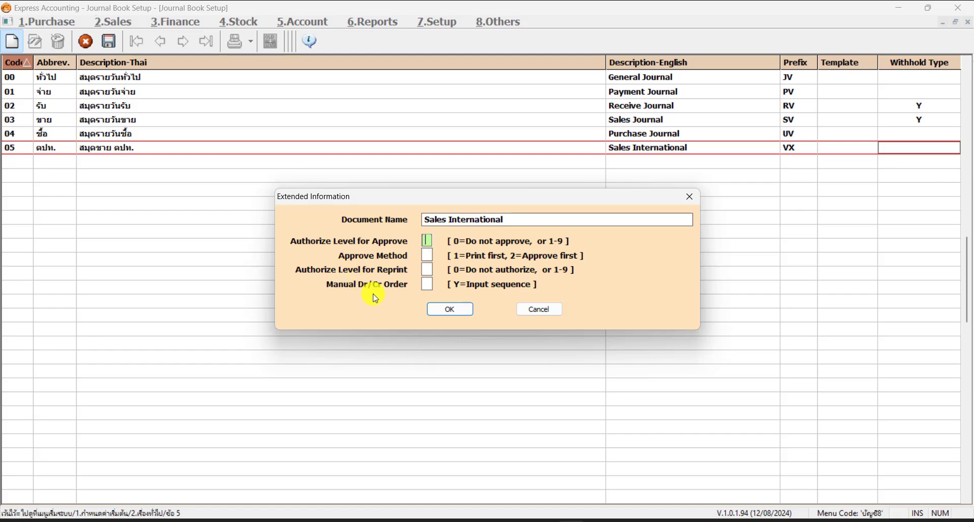
left_click(469, 311)
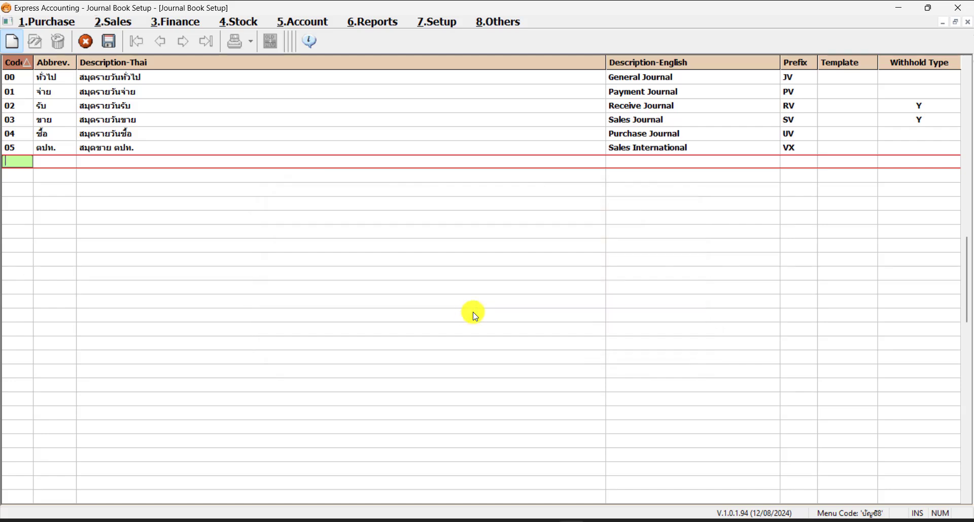
Cancel the empty new row and close the Journal Books Setup window
left_click(72, 161)
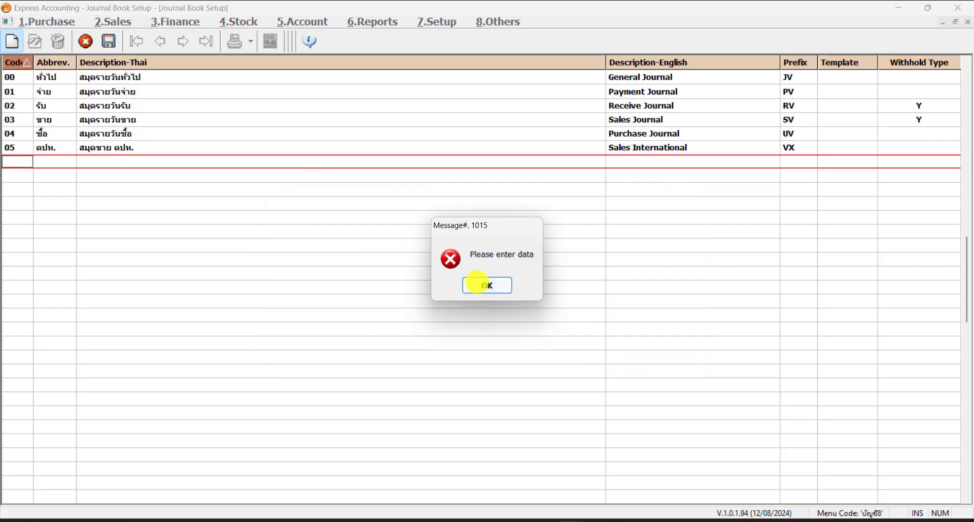
left_click(480, 283)
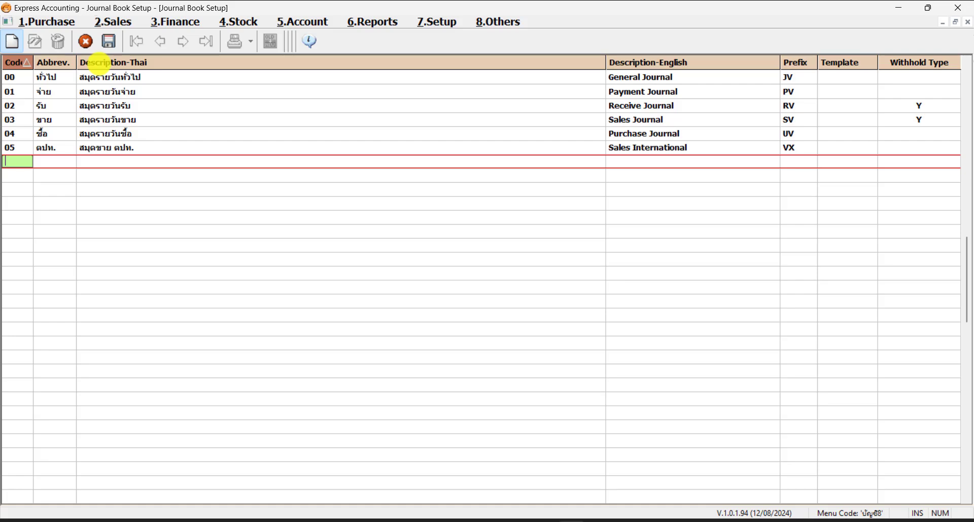
left_click(86, 41)
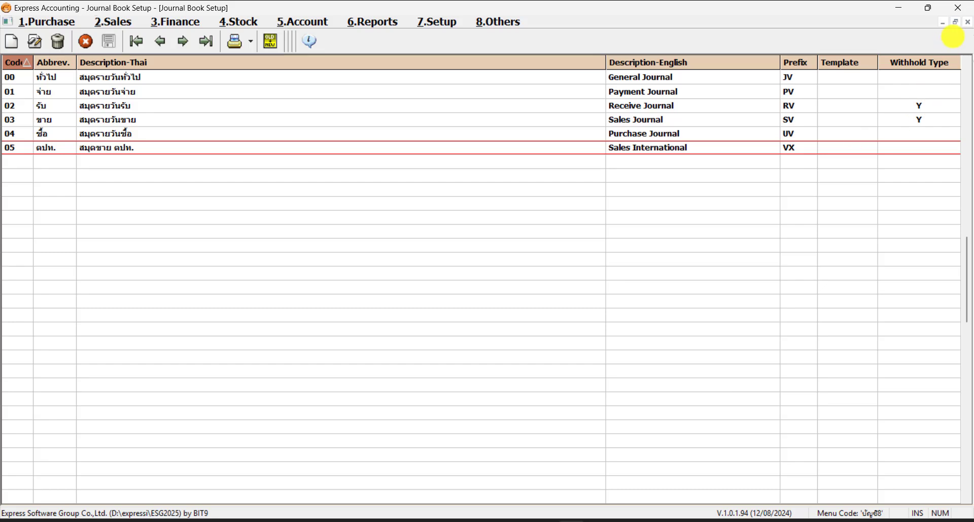
left_click(967, 21)
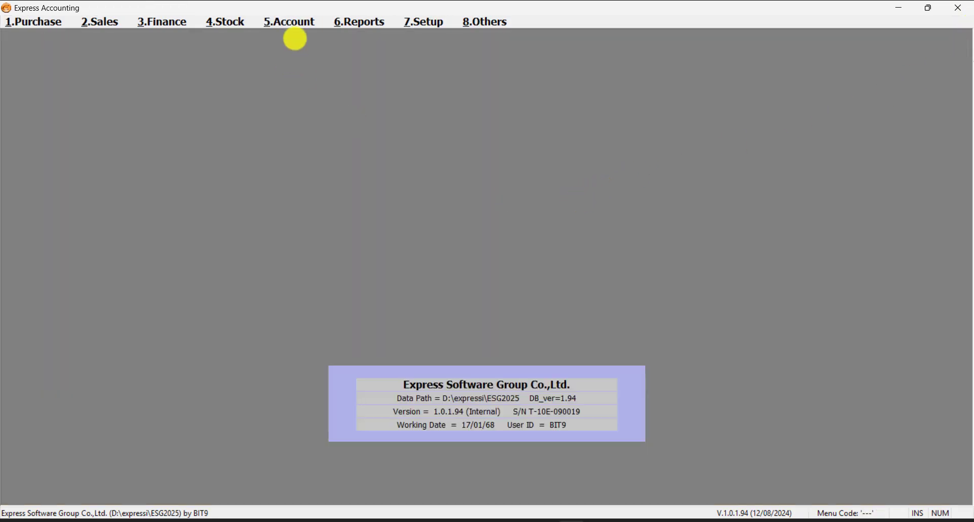
Browse the Journal Entries submenu under Account
left_click(297, 20)
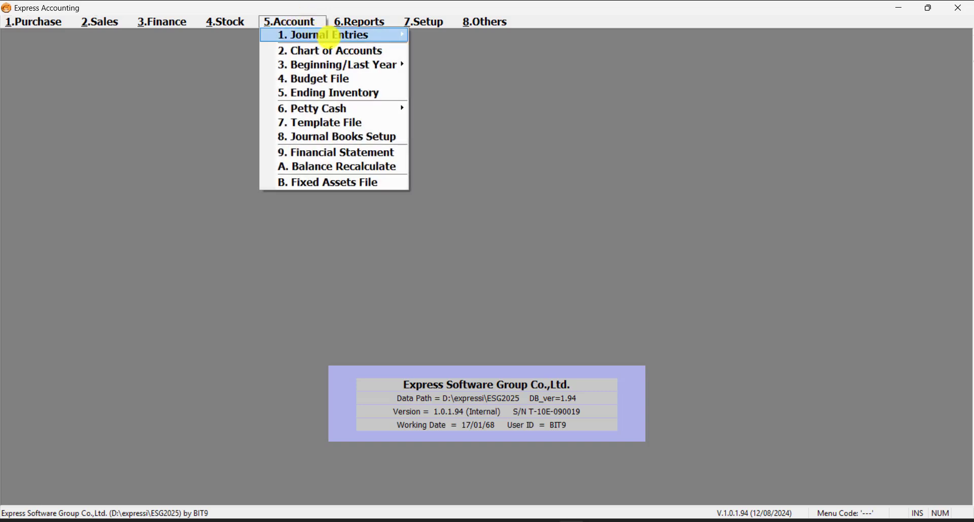
mouse_move(354, 35)
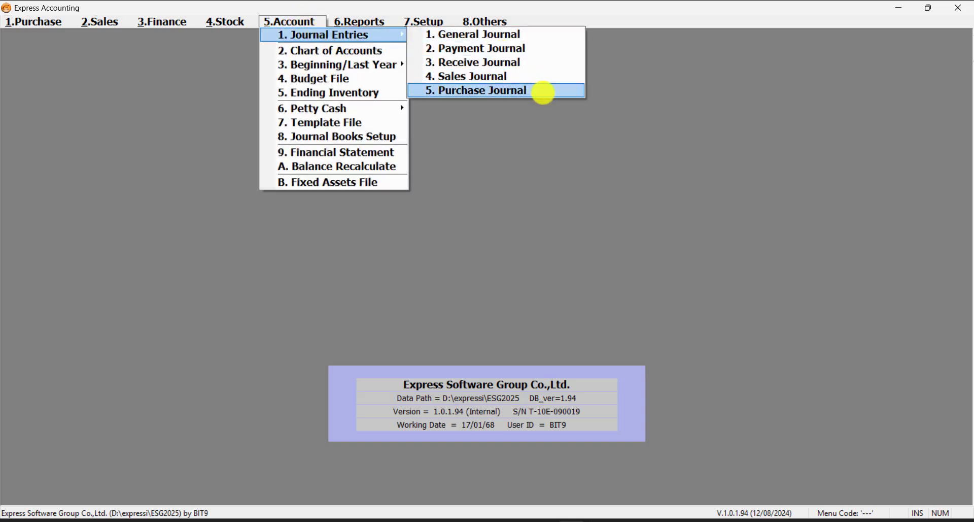
left_click(616, 92)
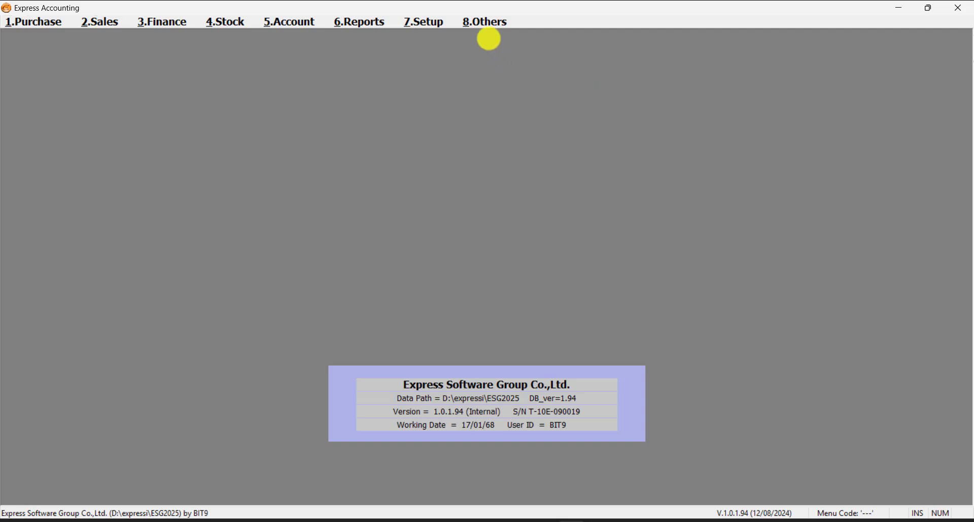
Reload the Express2025 company and open the Journal Entries submenu to check the journal list
left_click(491, 21)
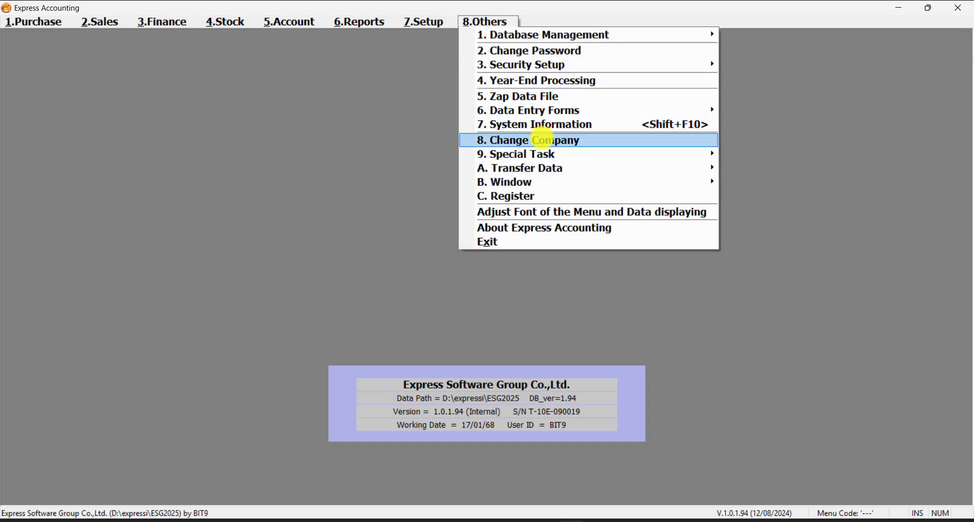
left_click(543, 139)
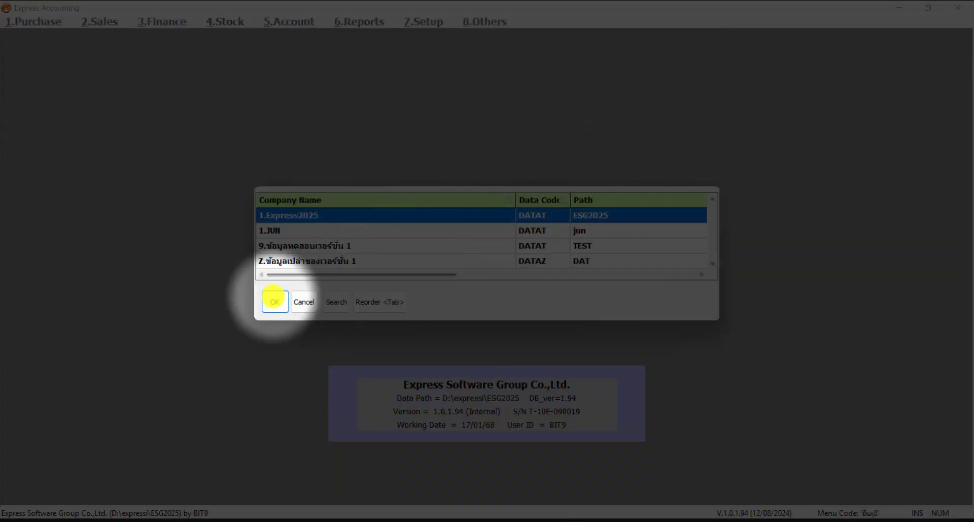
left_click(272, 301)
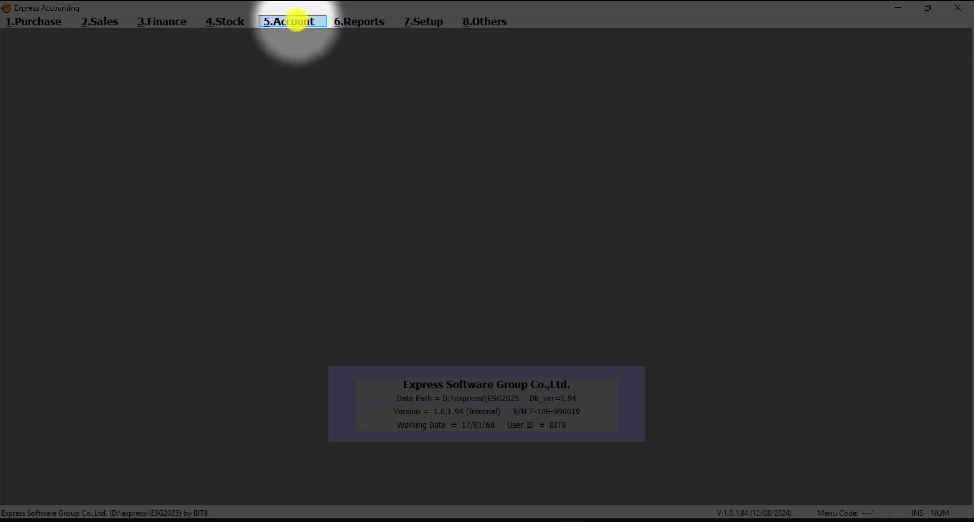
left_click(295, 20)
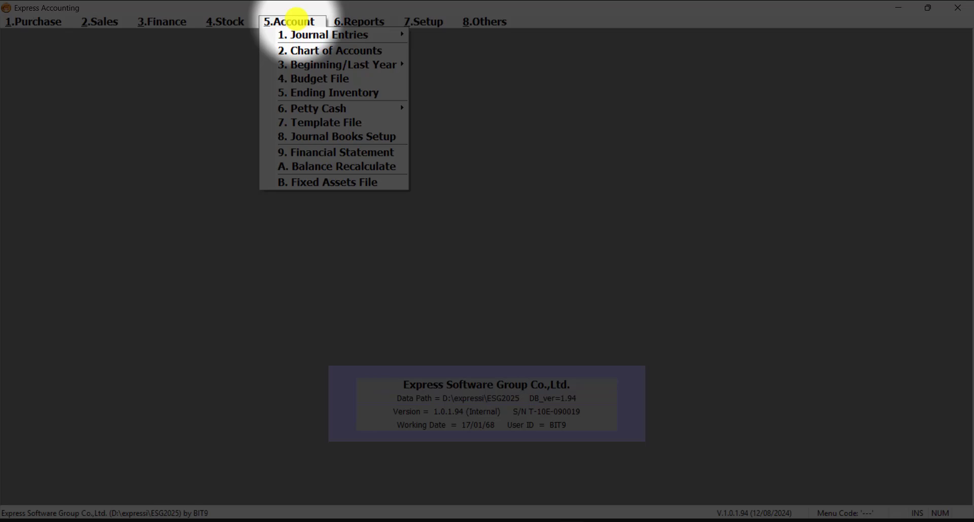
mouse_move(315, 34)
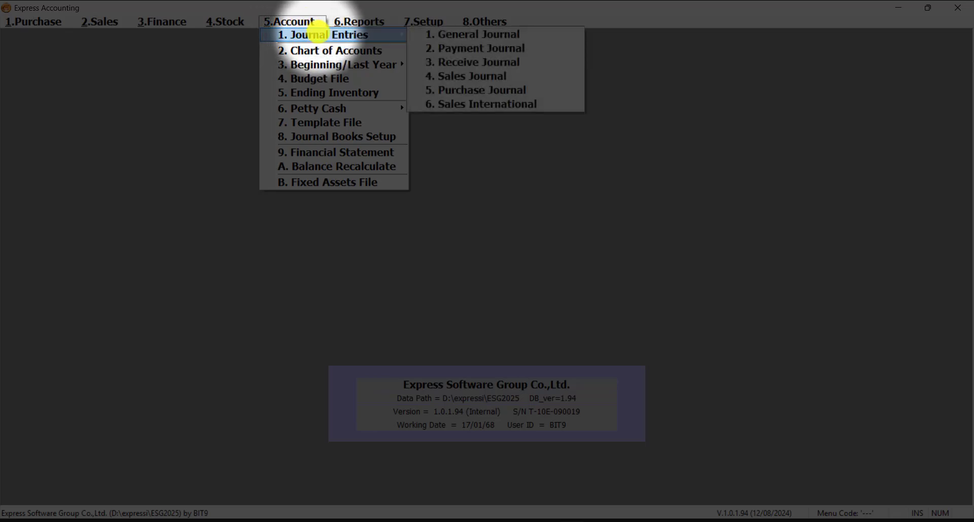